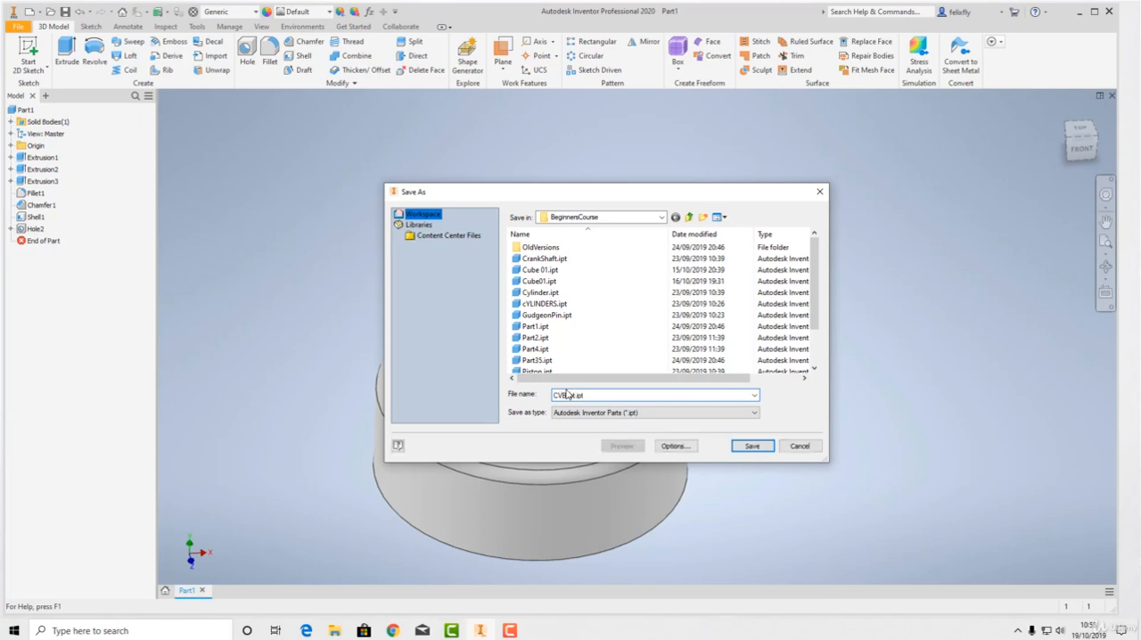
# Save the finished stepped part under the file name CVBoot.ipt
pyautogui.press('Return')
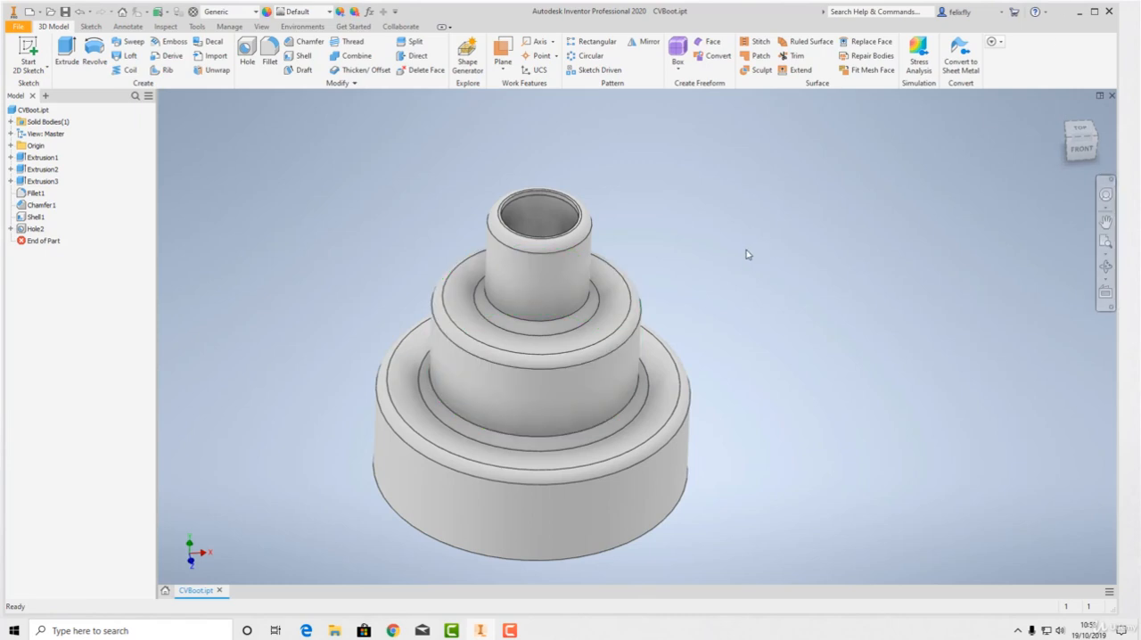
pyautogui.moveTo(379, 179); pyautogui.dragTo(368, 165, button='middle')
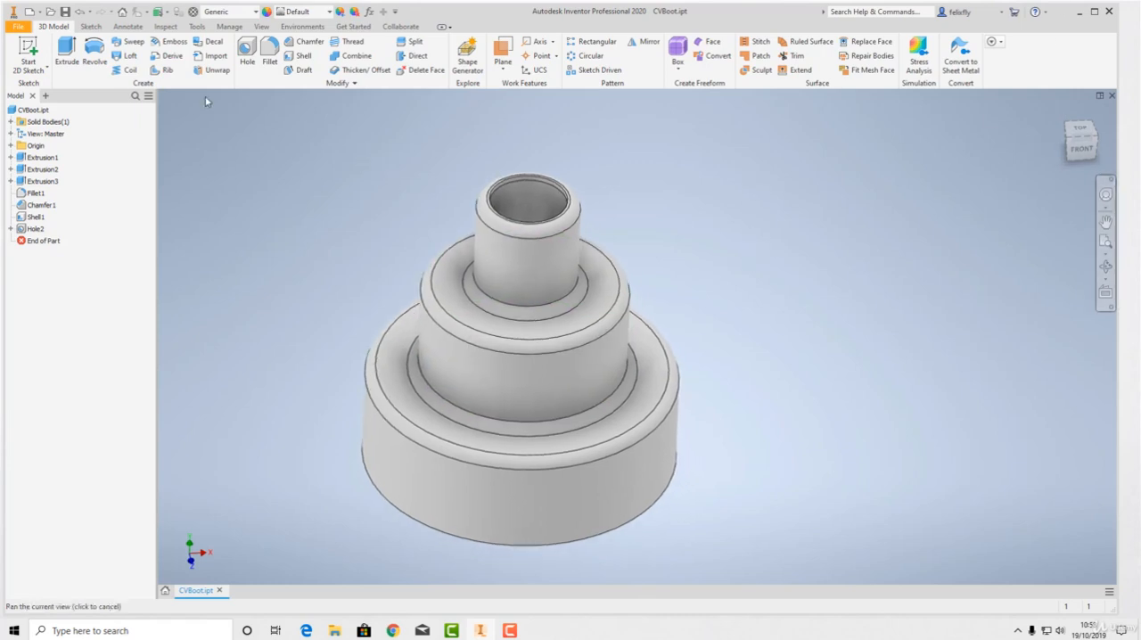
# Examine the new-file templates, comparing Sheet Metal.ipt, Standard.ipt and the Metric folder's Standard (mm).ipt
pyautogui.click(26, 12)
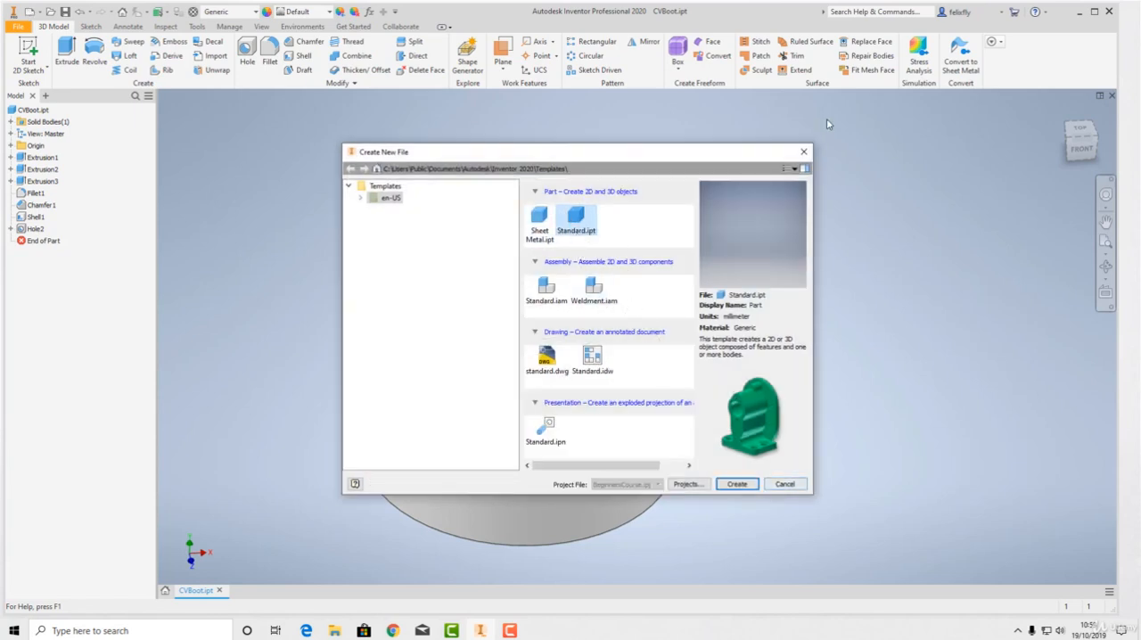
pyautogui.click(803, 152)
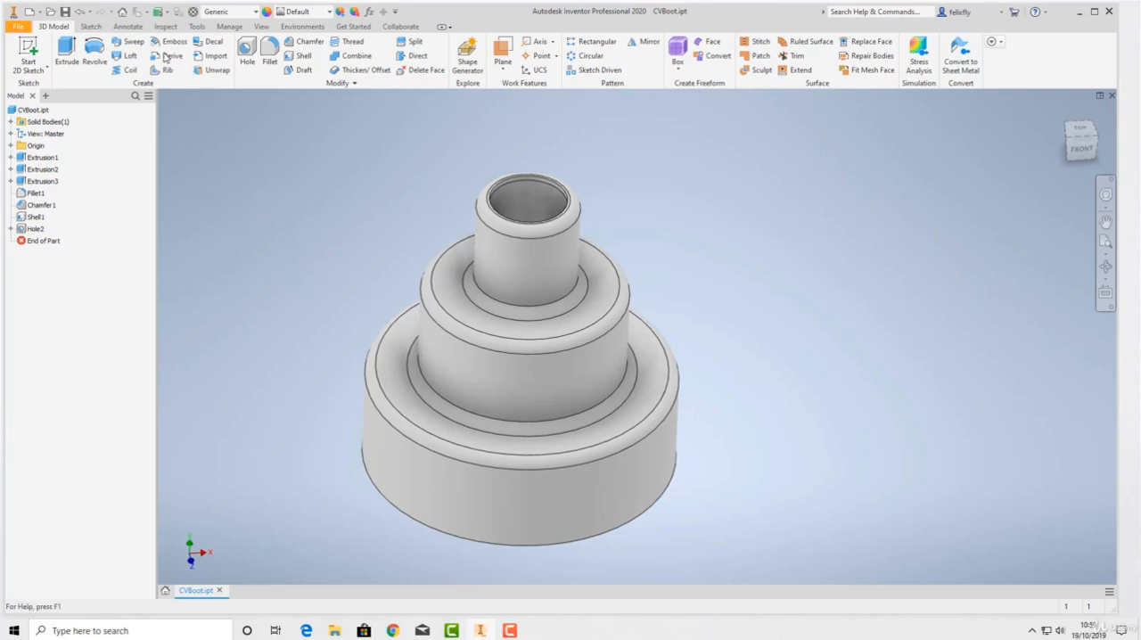
pyautogui.click(28, 15)
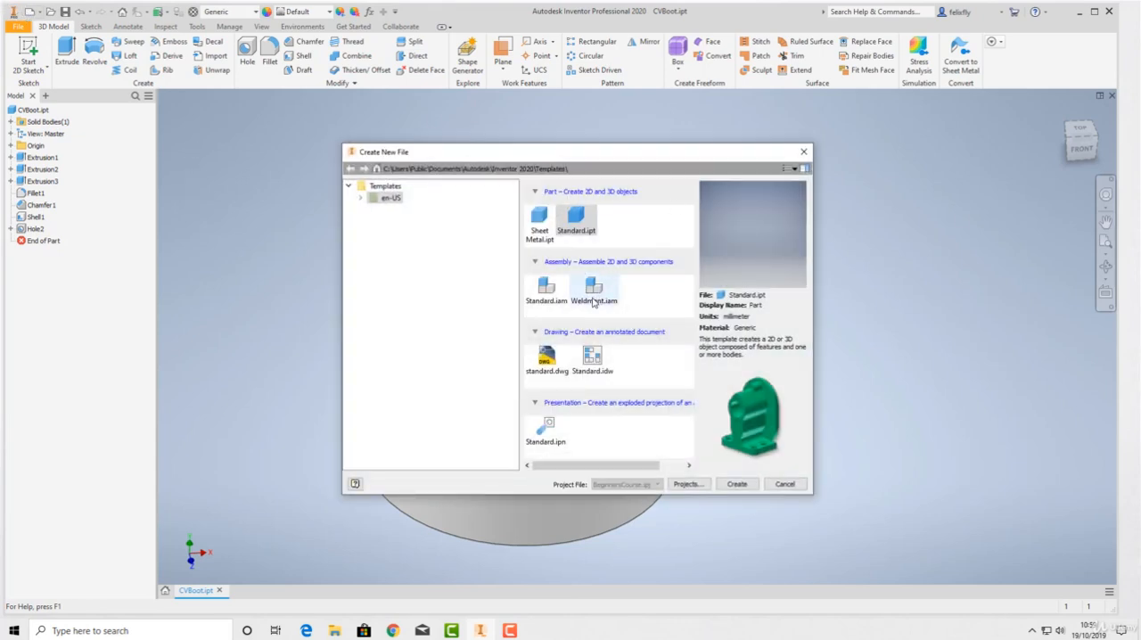
pyautogui.moveTo(475, 153); pyautogui.dragTo(330, 109)
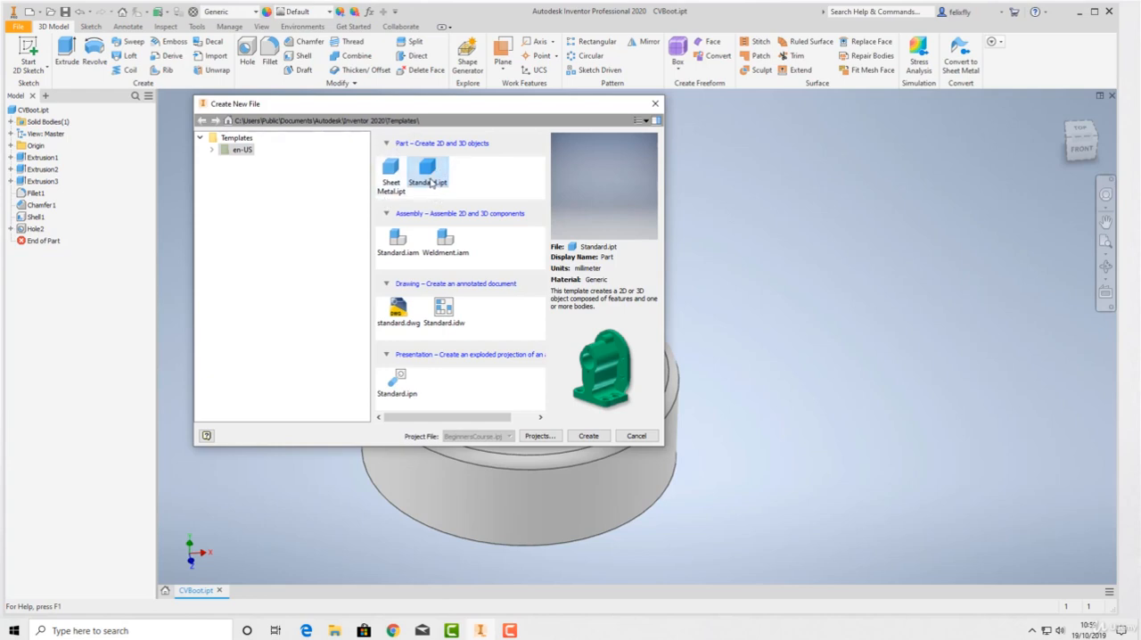
pyautogui.click(390, 185)
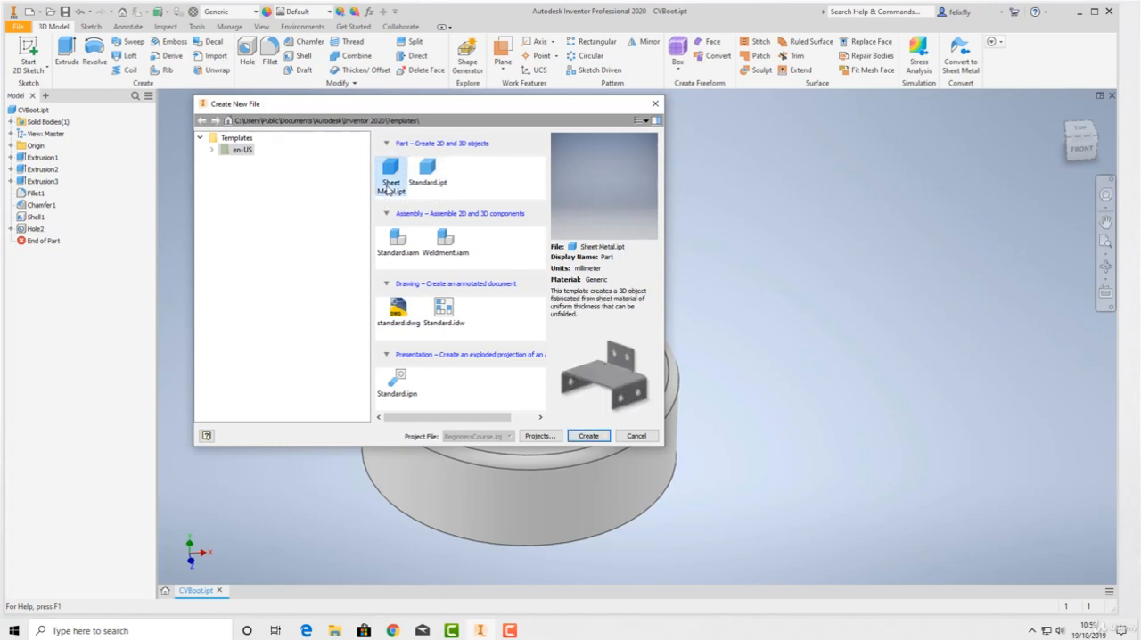
pyautogui.click(433, 174)
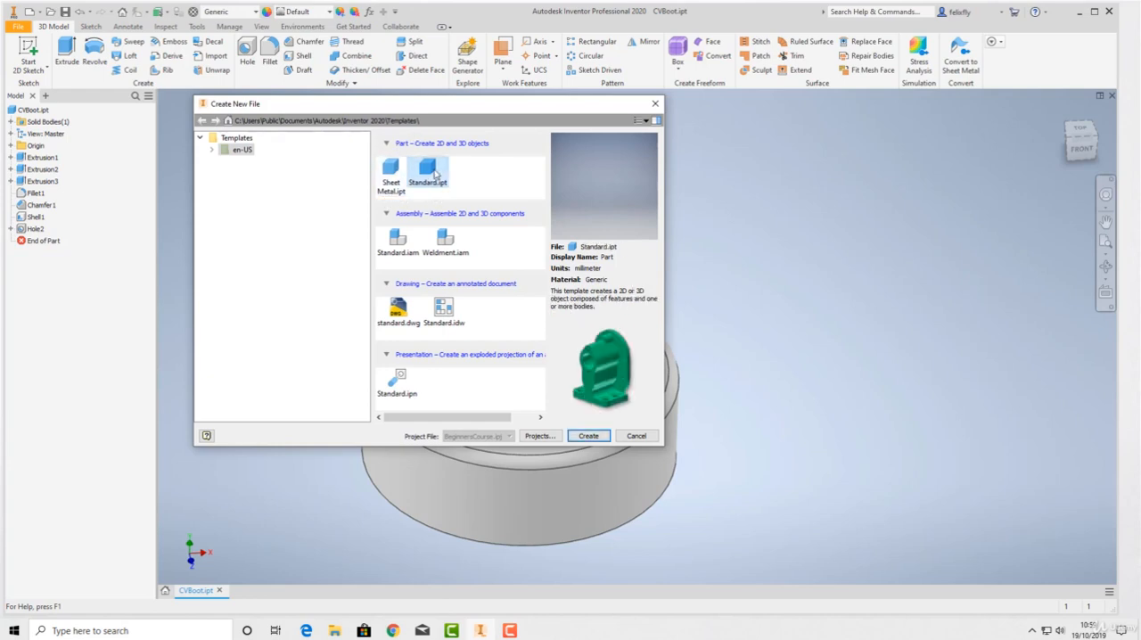
pyautogui.click(388, 179)
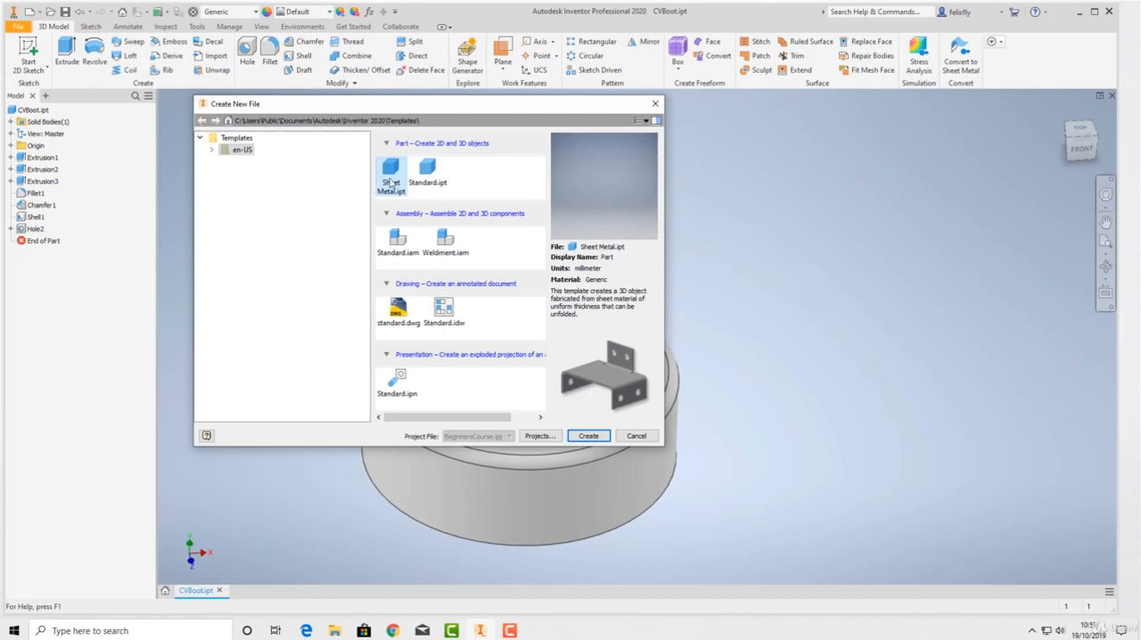
pyautogui.click(425, 175)
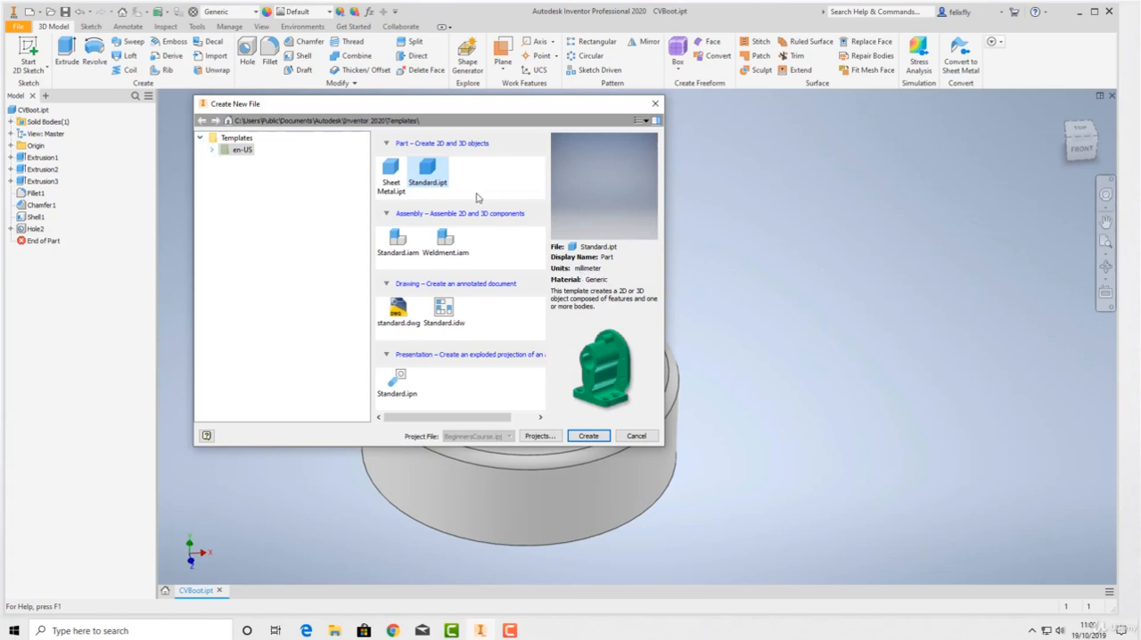
pyautogui.click(212, 152)
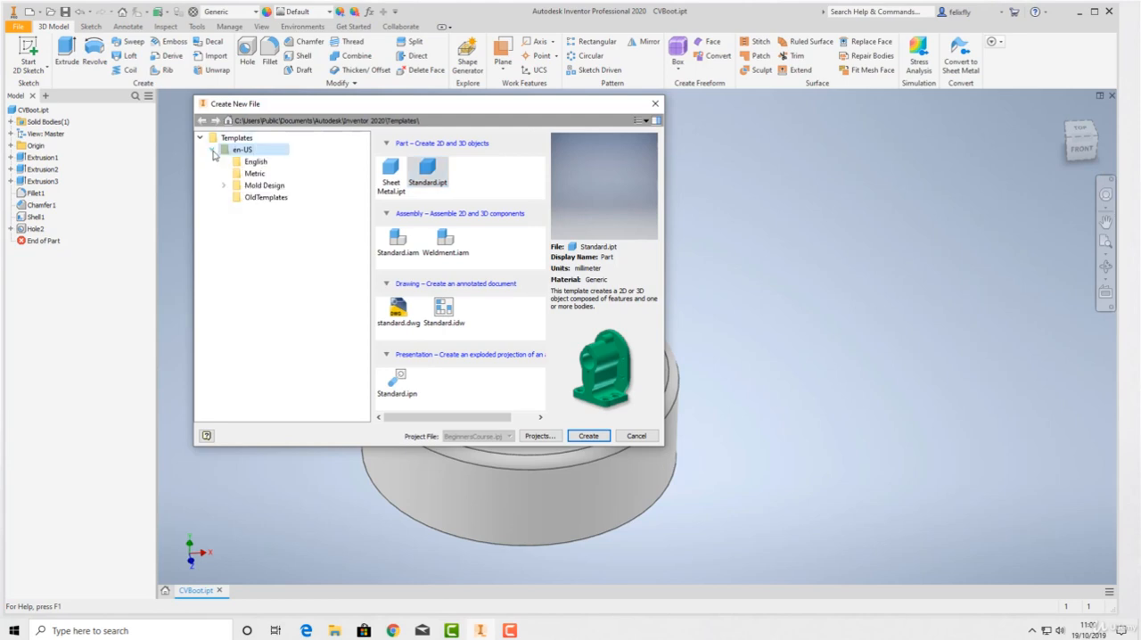
pyautogui.click(256, 174)
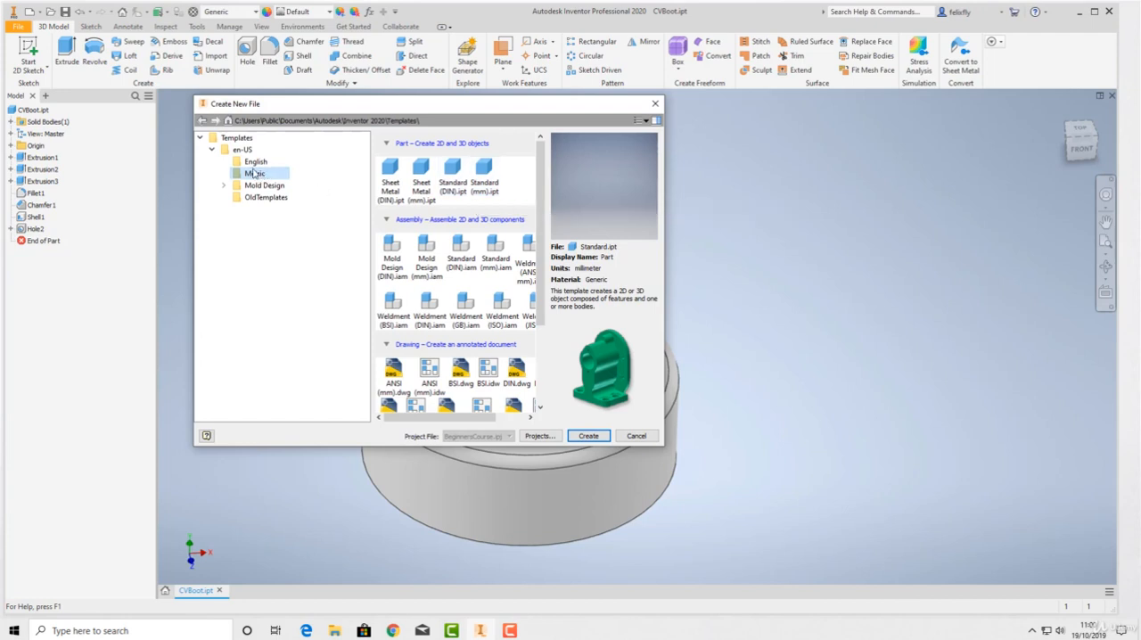
pyautogui.click(485, 187)
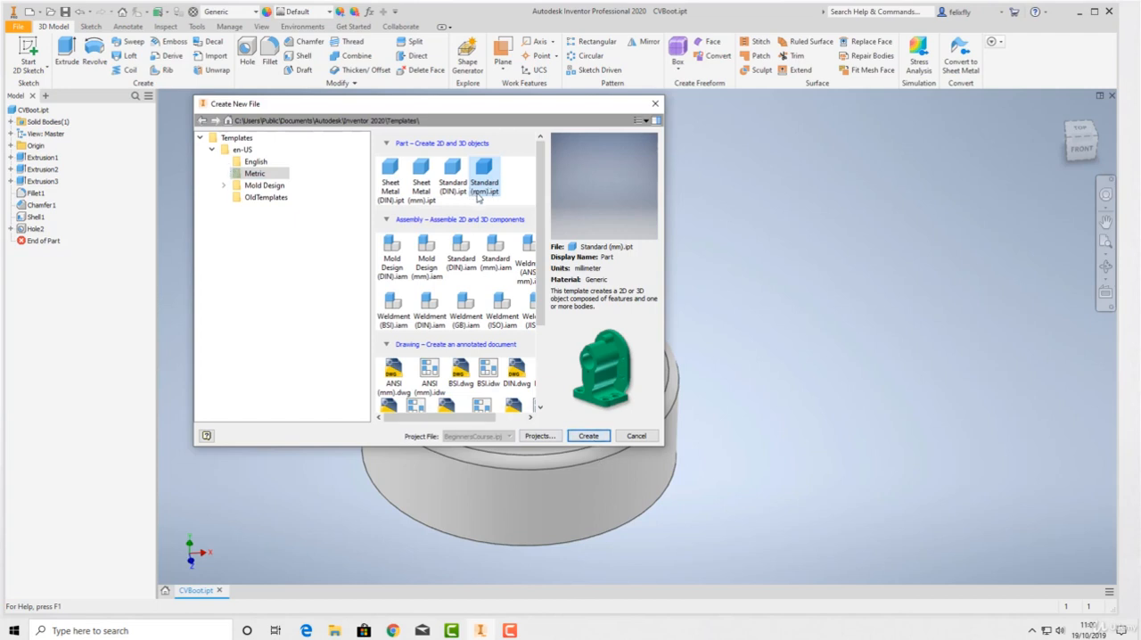
# Create a new part from the Standard.ipt template in the en-US template folder
pyautogui.click(241, 149)
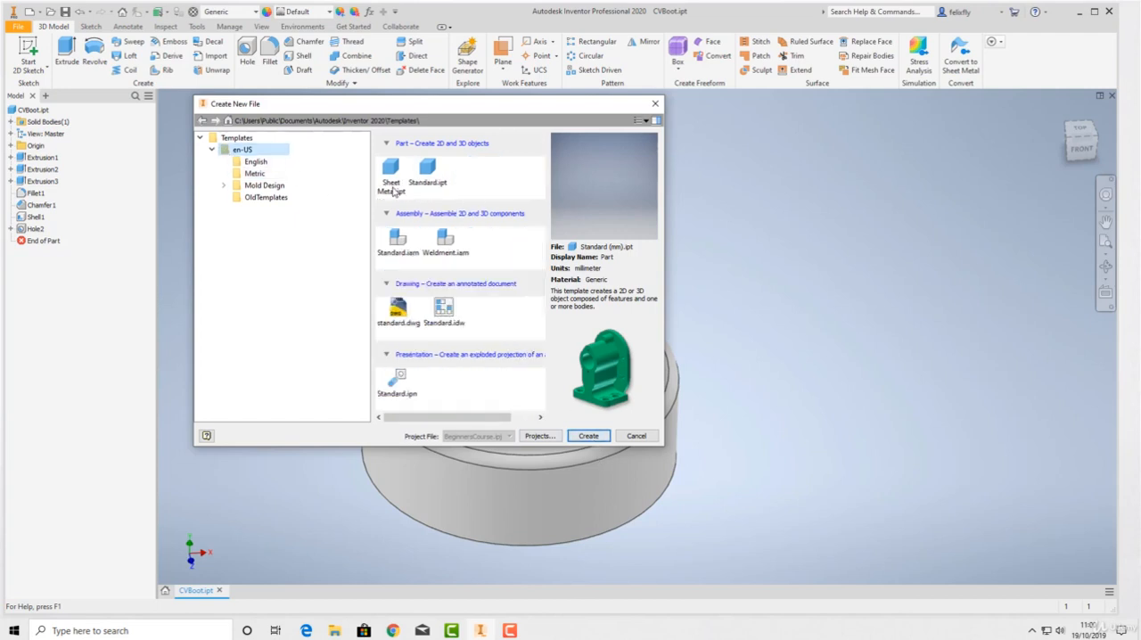
pyautogui.click(429, 176)
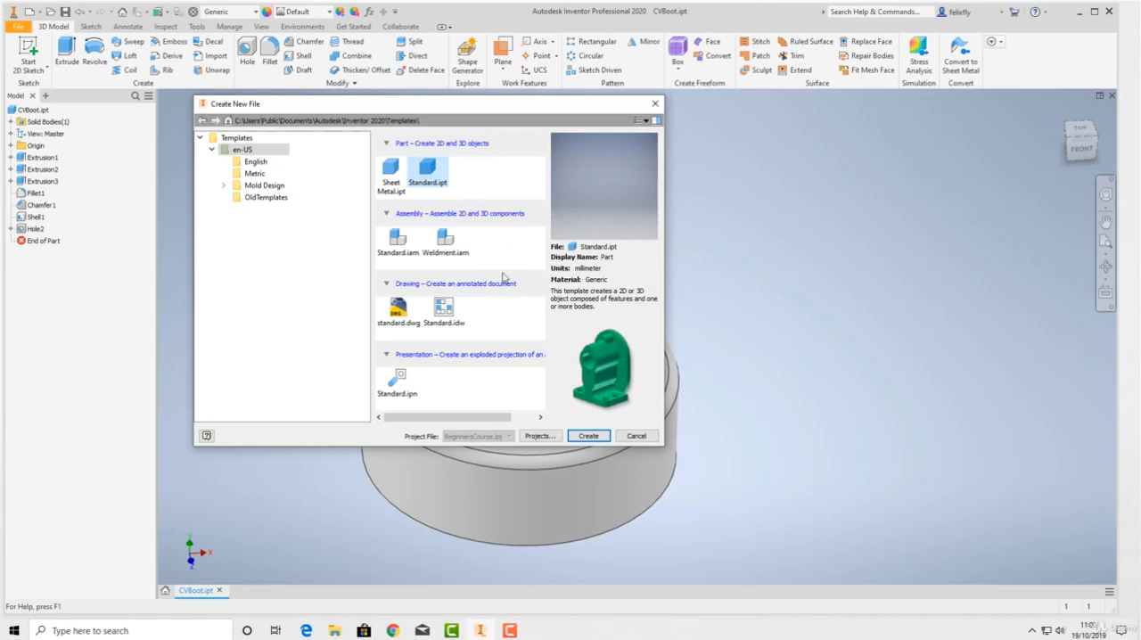
pyautogui.click(588, 436)
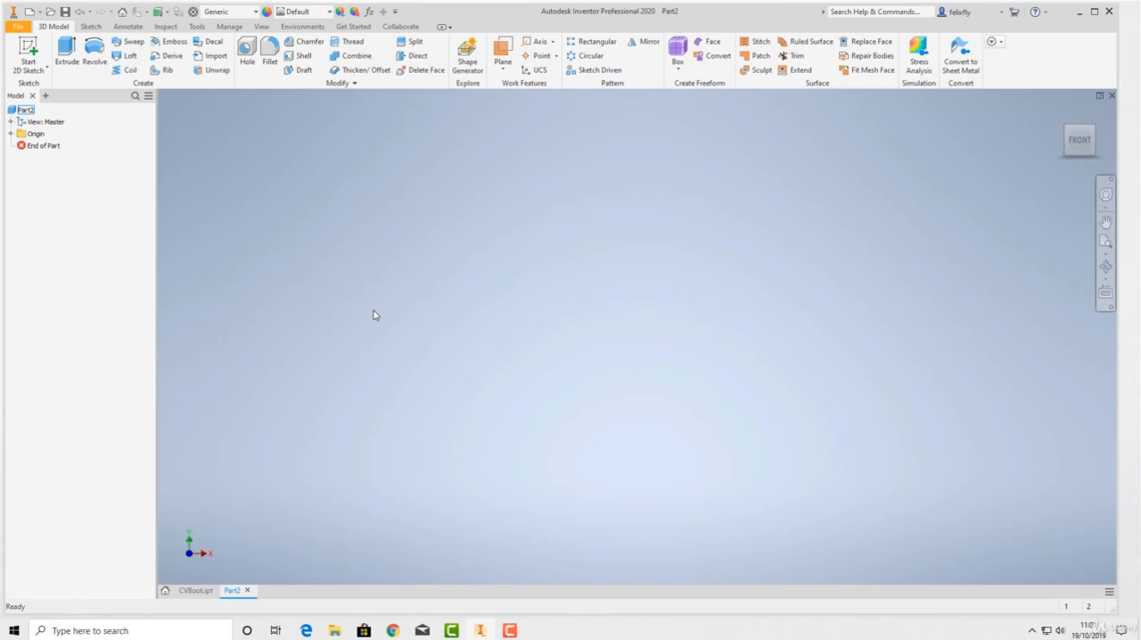
# Sketch a 250 mm diameter circle centred on the origin on the horizontal XZ plane and finish the sketch
pyautogui.click(29, 49)
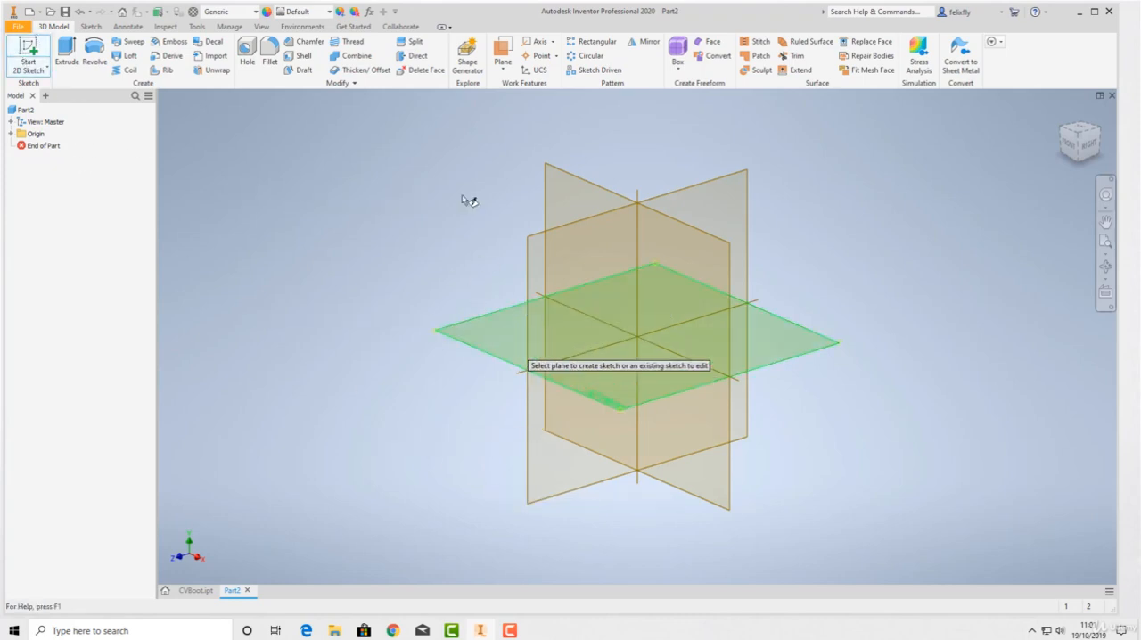
pyautogui.click(508, 366)
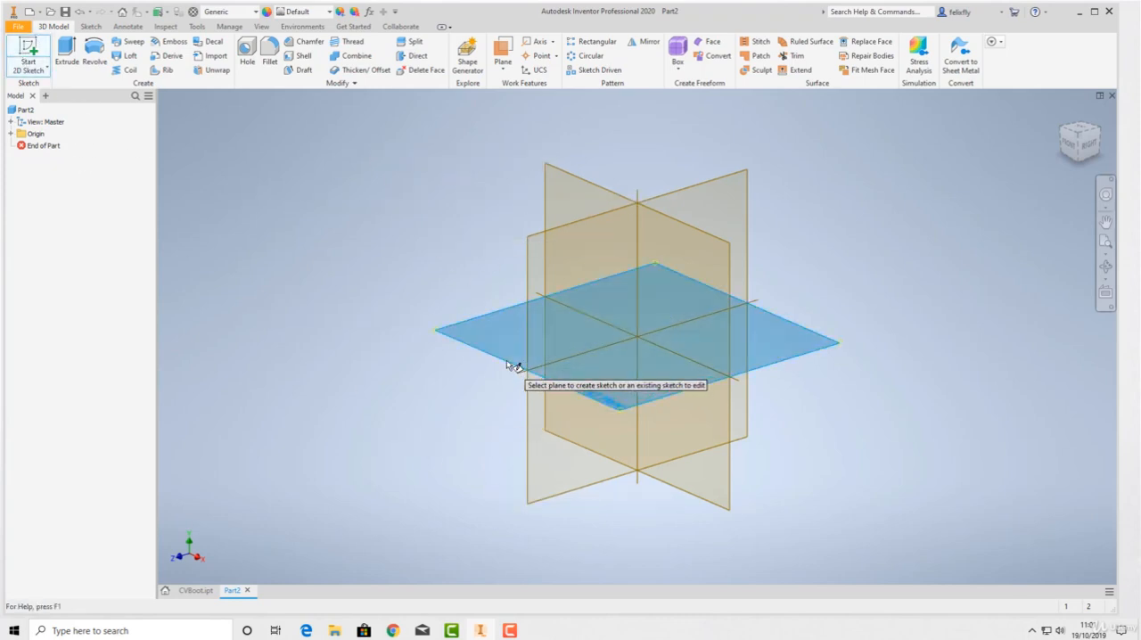
pyautogui.press('c')
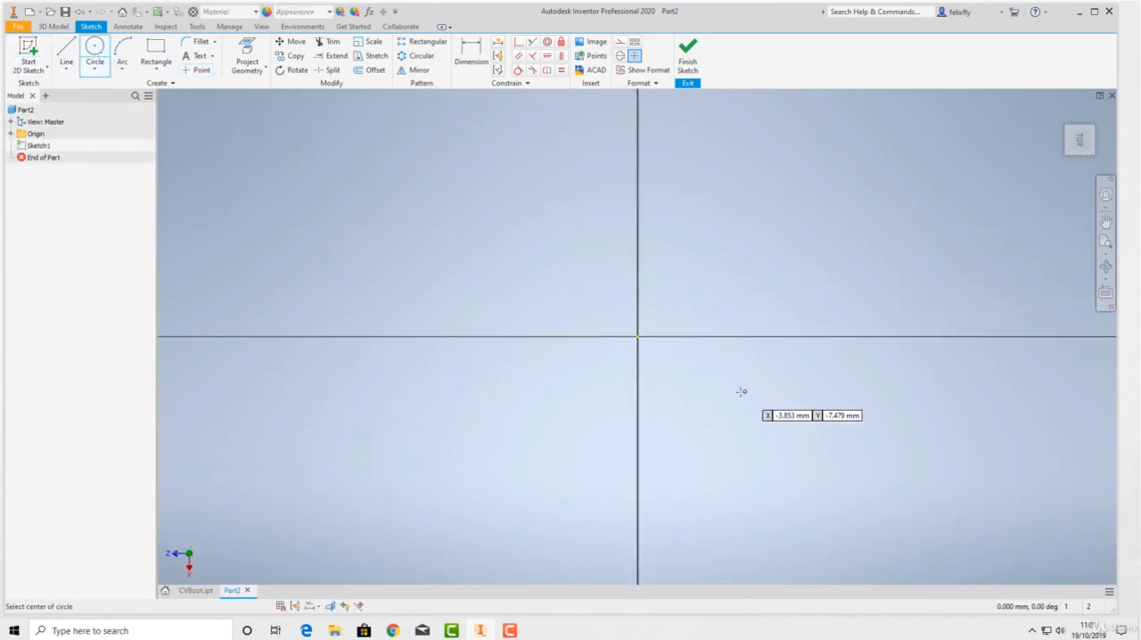
pyautogui.click(637, 336)
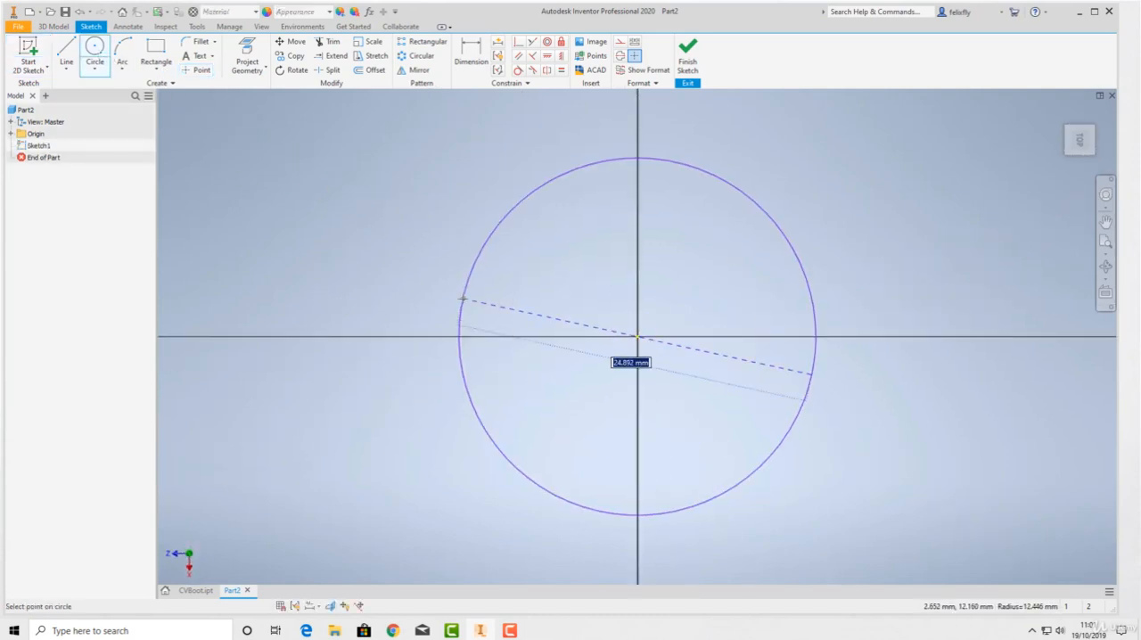
pyautogui.write('250')
pyautogui.press('Return')
pyautogui.scroll(10, 646, 338)
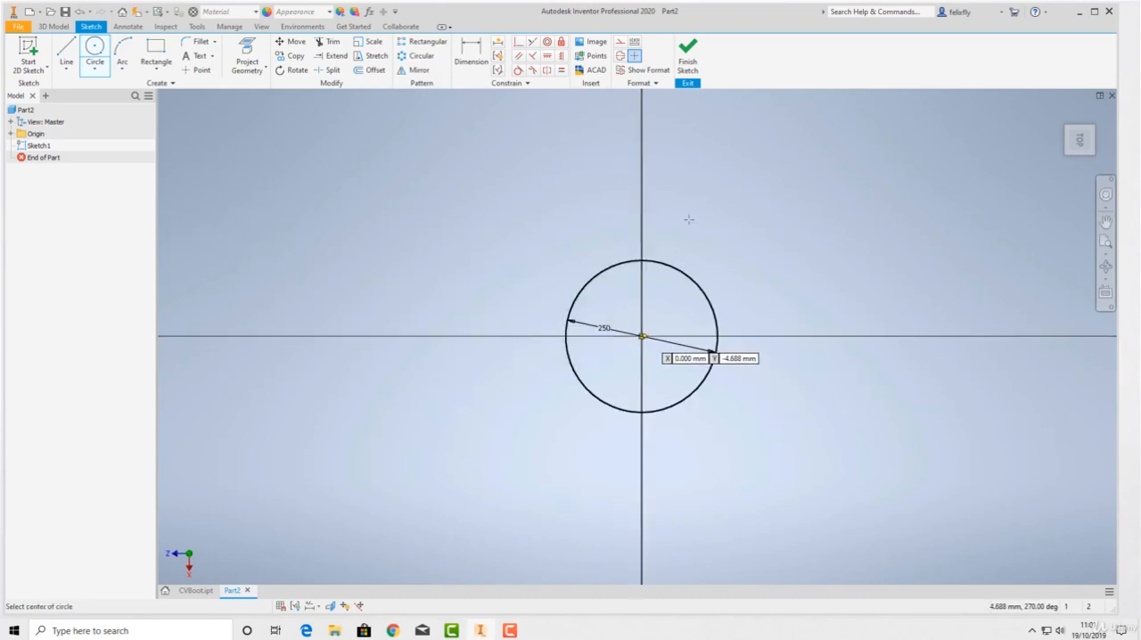
pyautogui.click(688, 49)
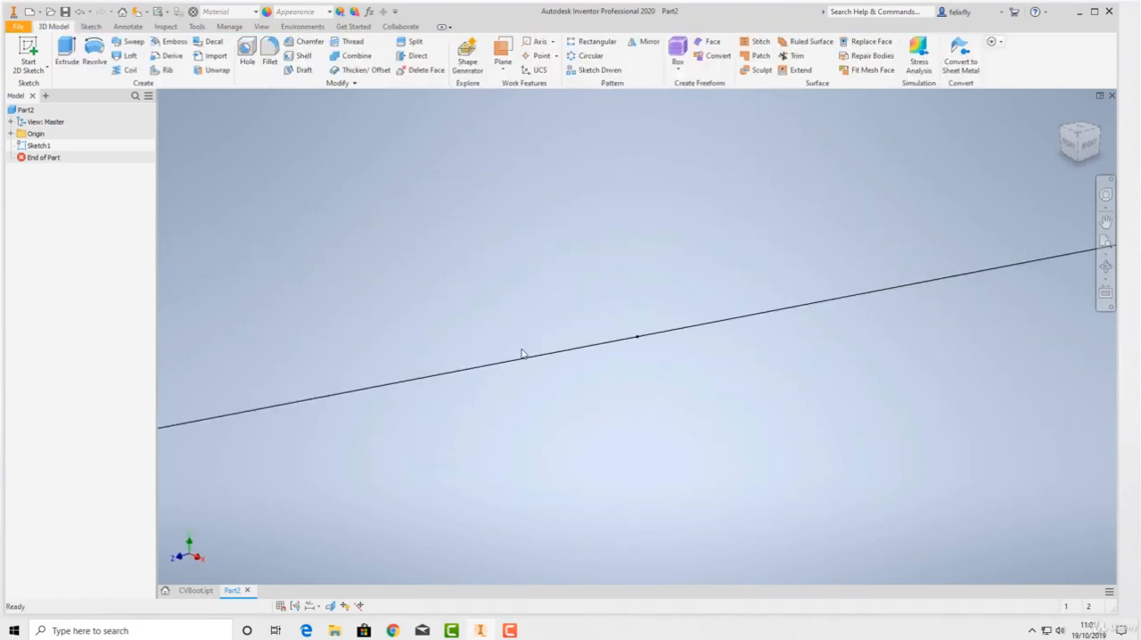
# Turn on the visibility of the origin XZ Plane
pyautogui.click(11, 133)
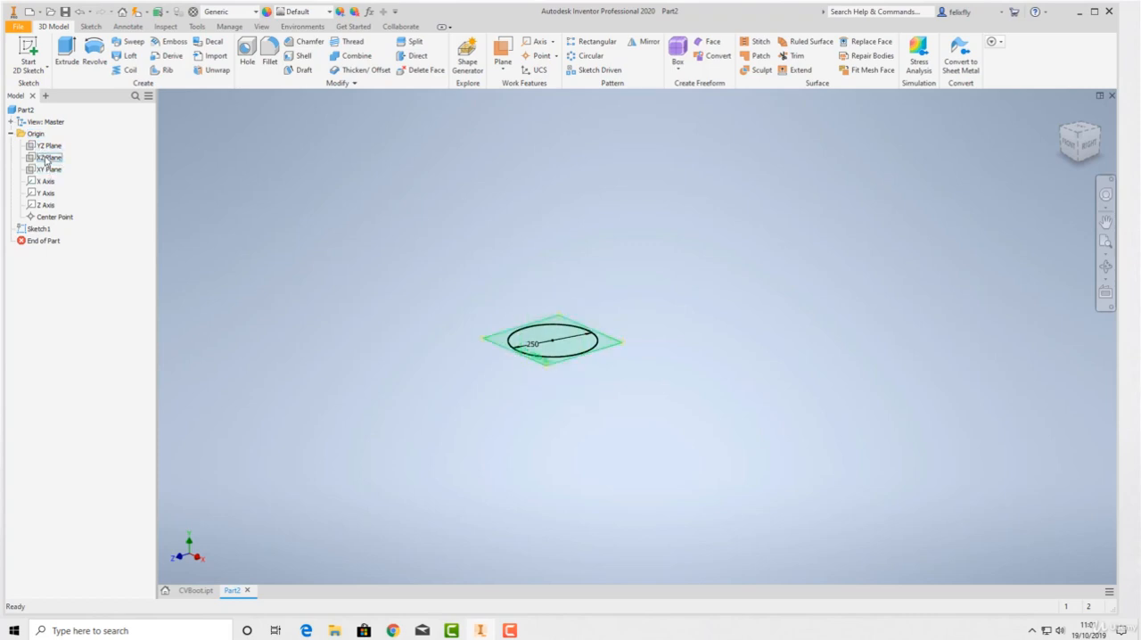
pyautogui.click(46, 159)
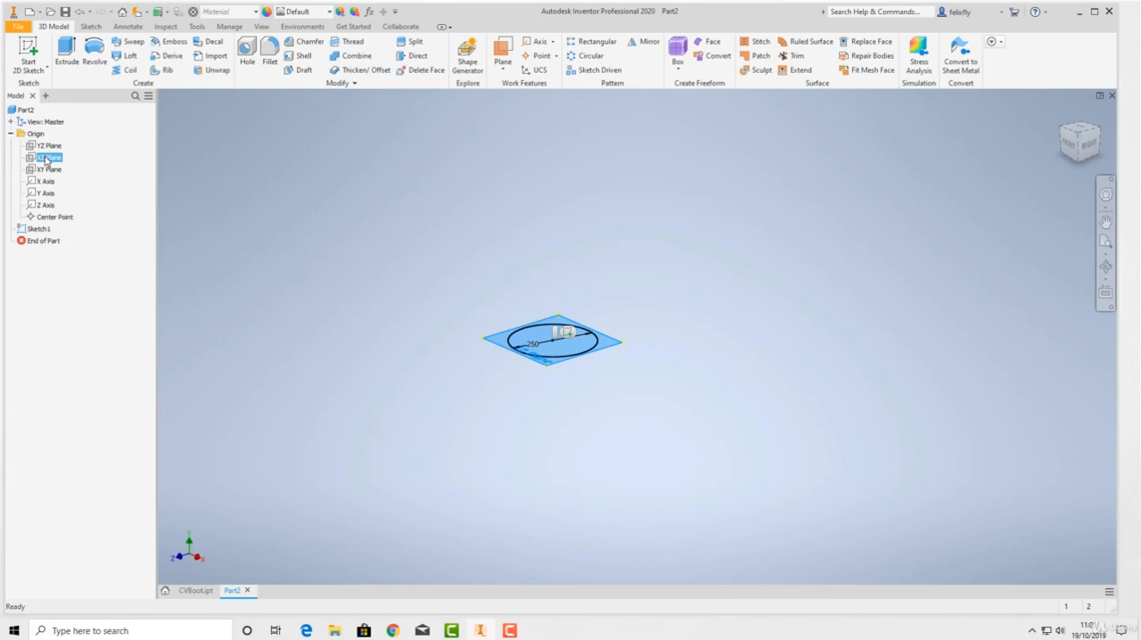
pyautogui.rightClick(46, 159)
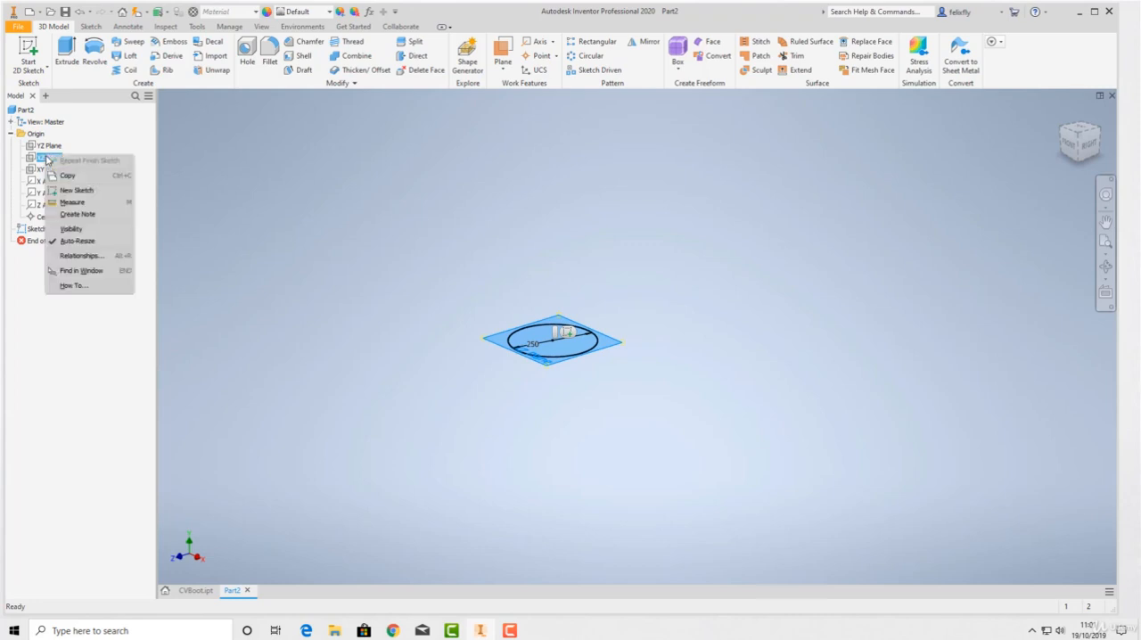
pyautogui.click(68, 230)
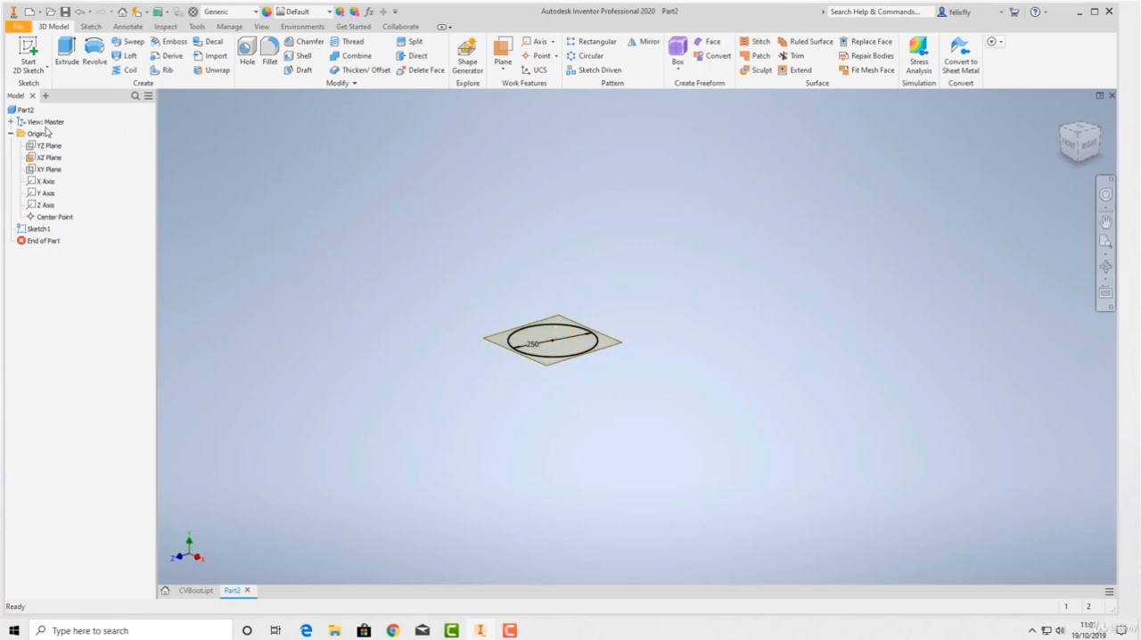
pyautogui.rightClick(48, 158)
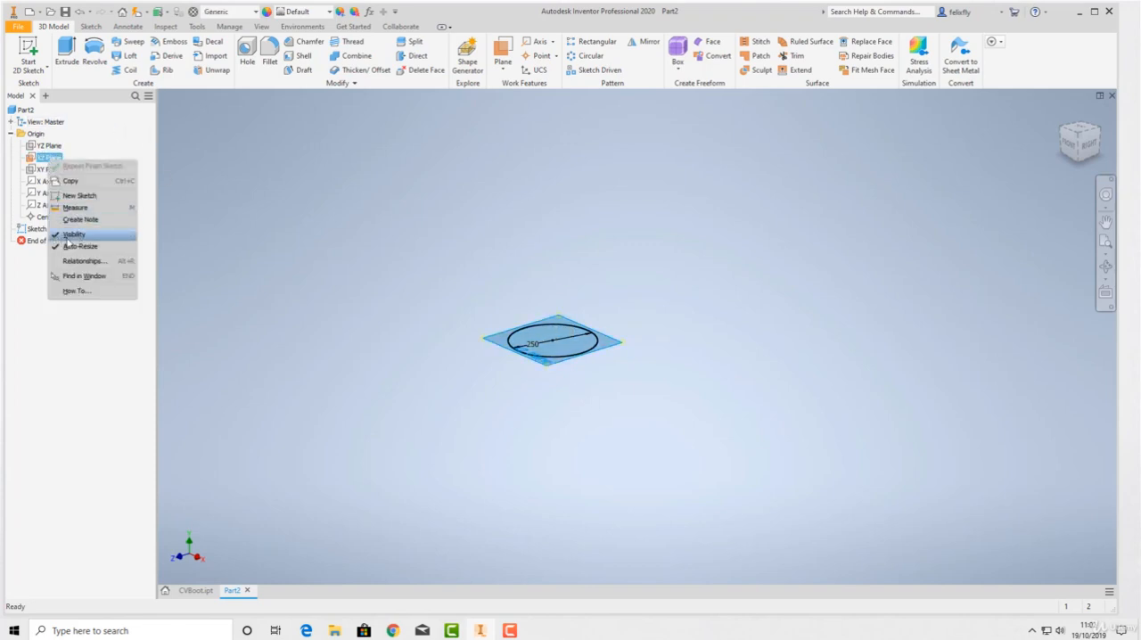
pyautogui.click(731, 424)
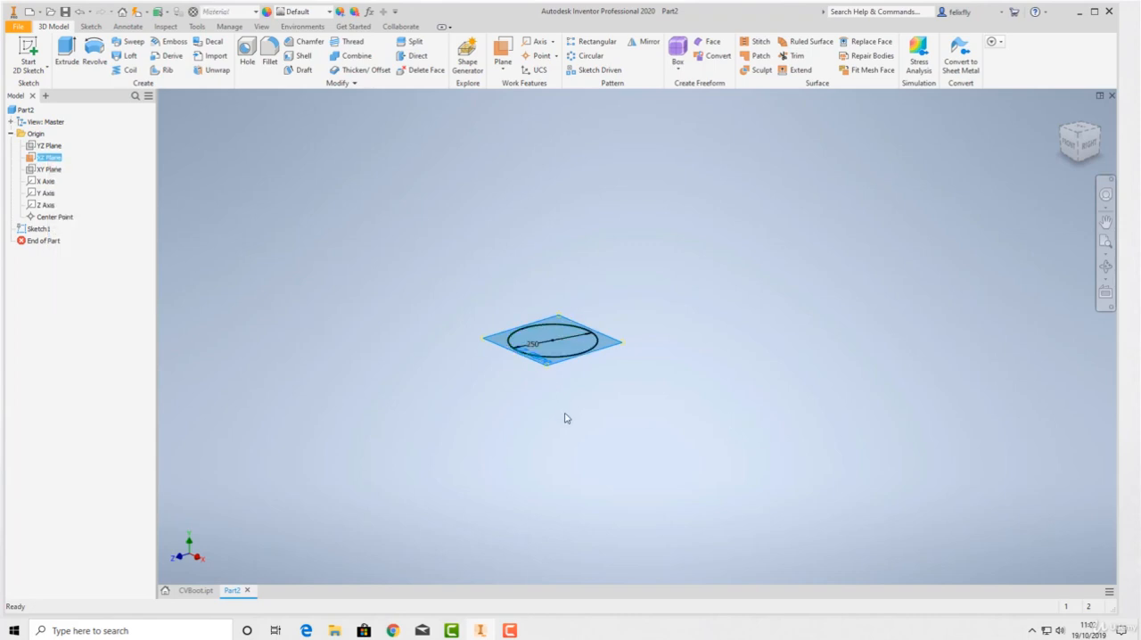
pyautogui.click(613, 441)
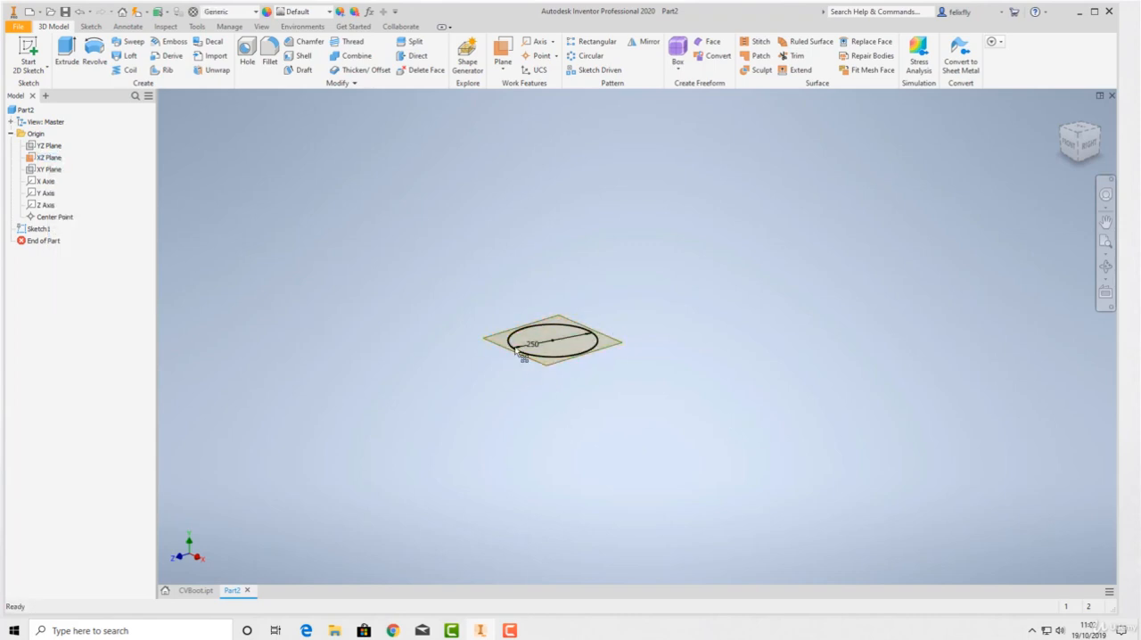
pyautogui.click(11, 134)
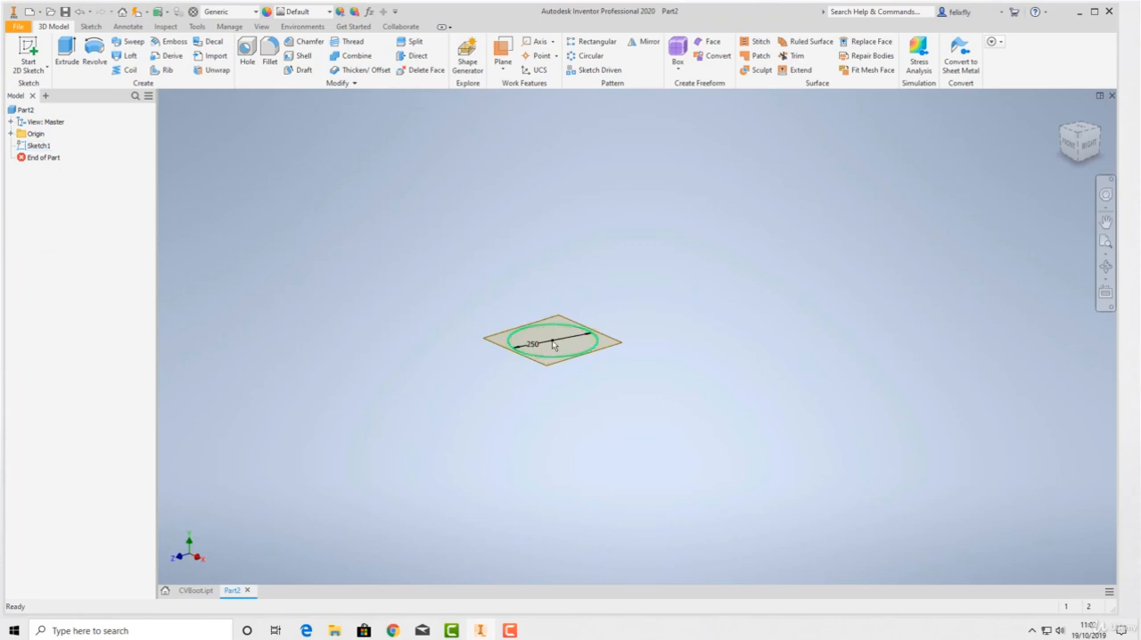
# Create a work plane offset 100 mm above the XZ plane
pyautogui.scroll(5, 562, 353)
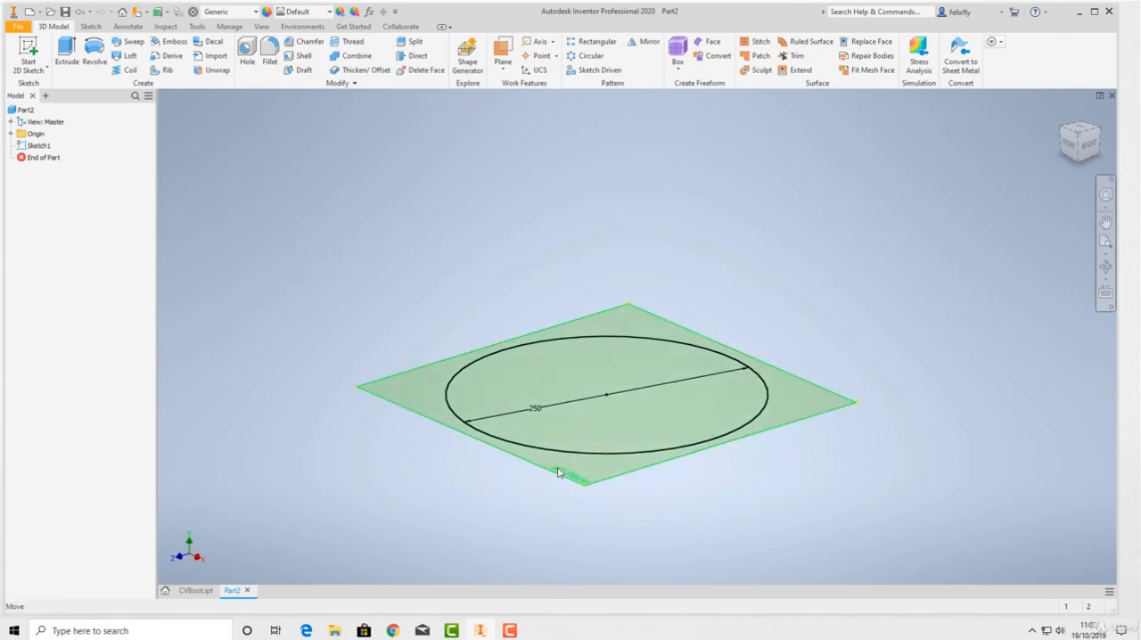
pyautogui.click(504, 57)
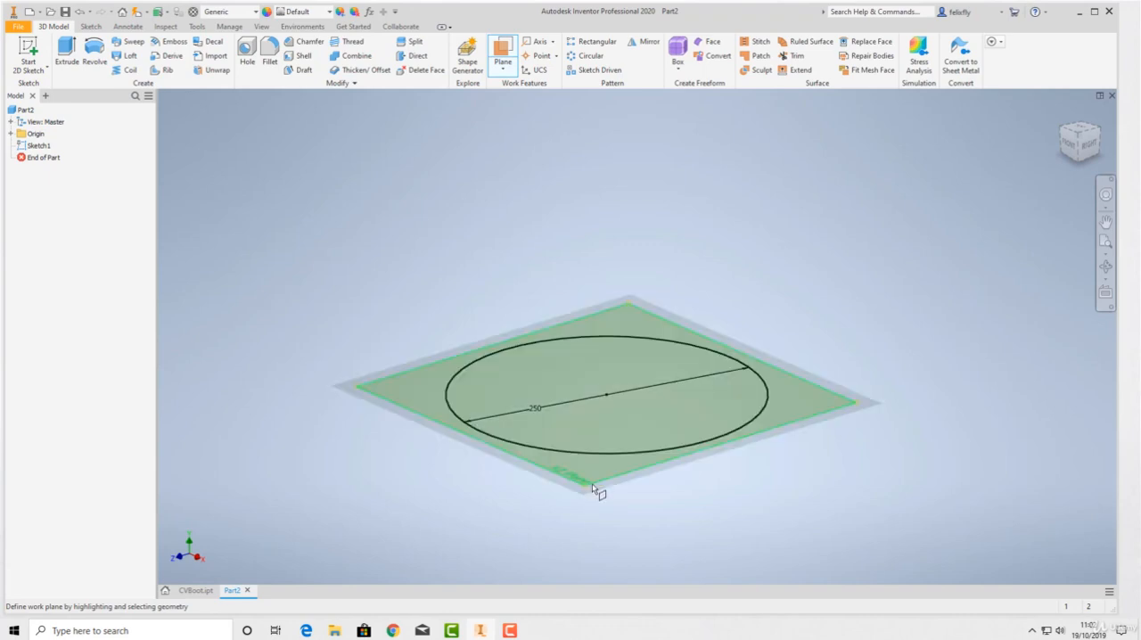
pyautogui.moveTo(591, 484); pyautogui.dragTo(608, 328)
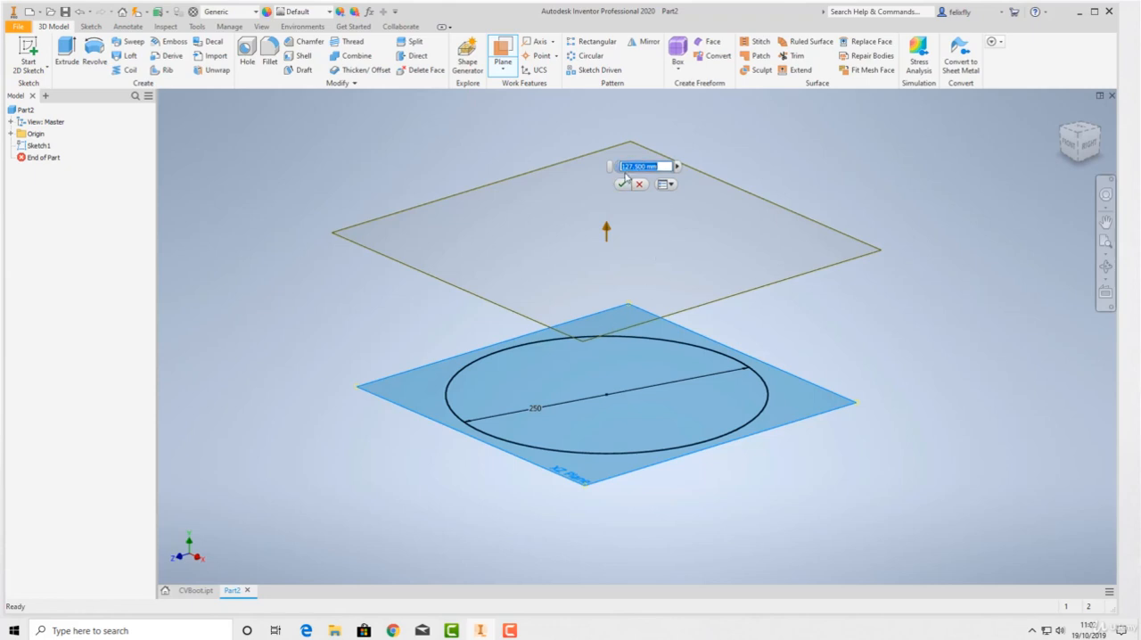
pyautogui.write('100')
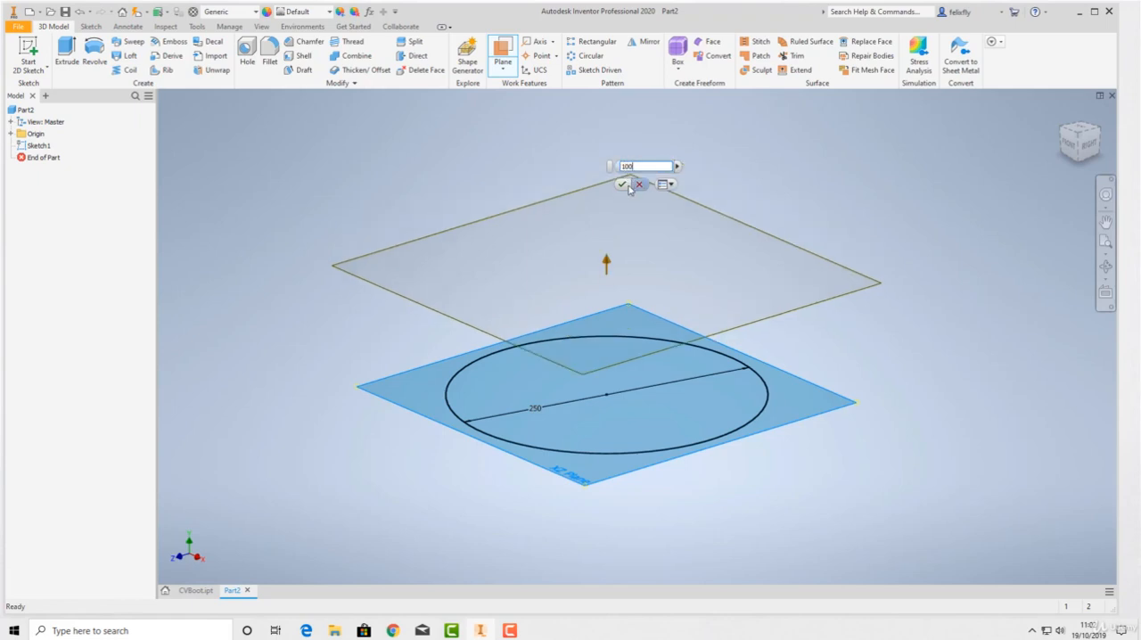
pyautogui.click(623, 187)
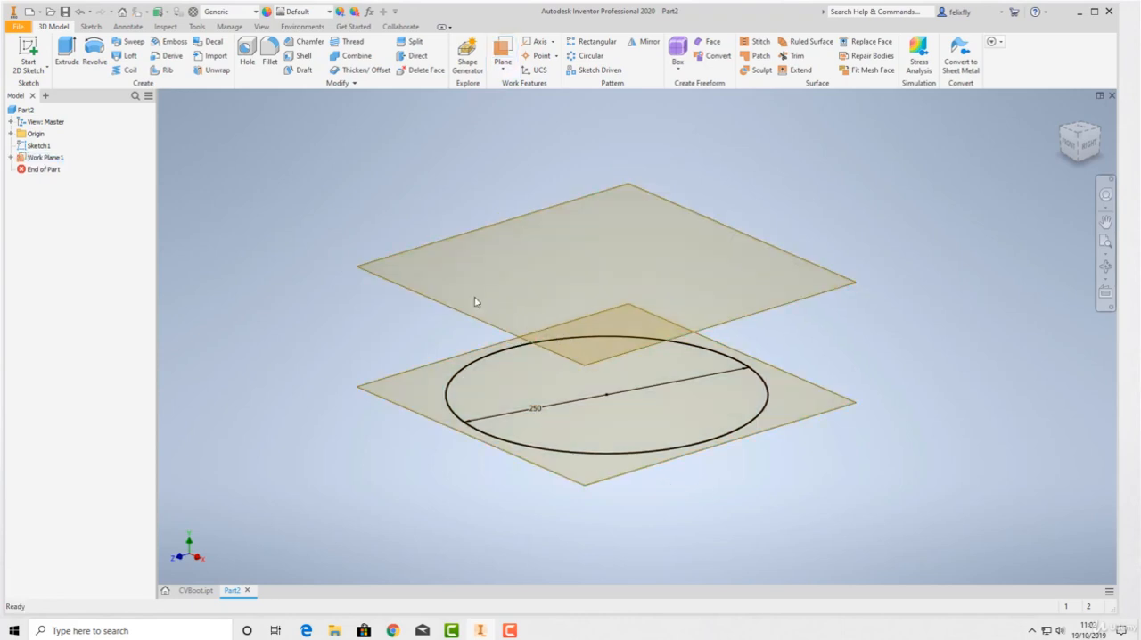
# Create a second work plane offset 100 mm above the existing offset work plane
pyautogui.click(505, 52)
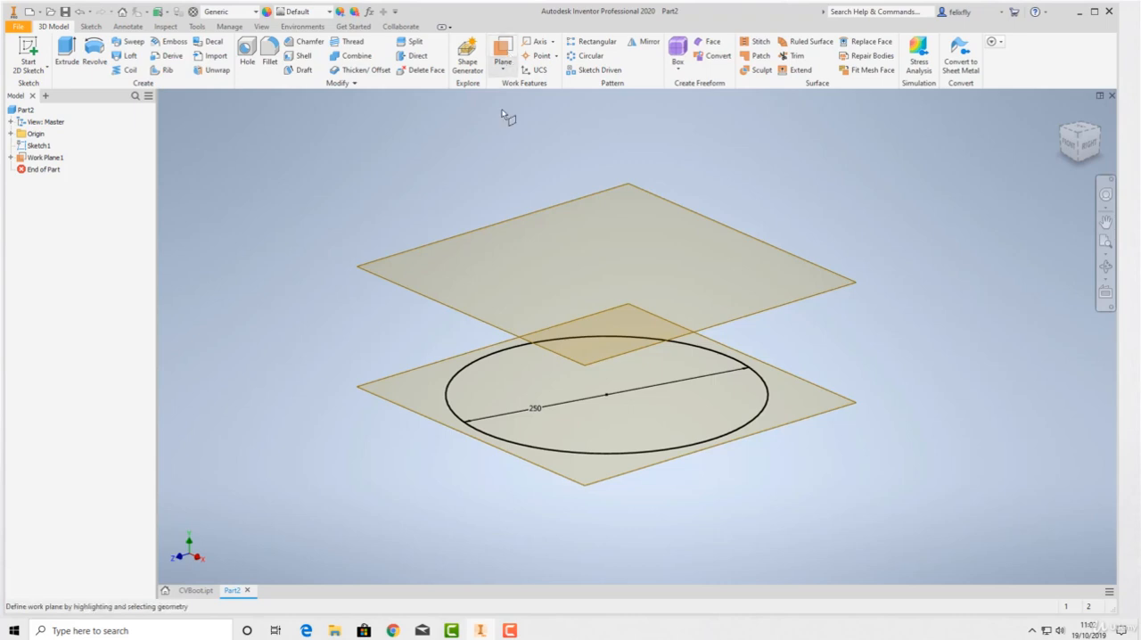
pyautogui.click(451, 311)
pyautogui.moveTo(434, 300); pyautogui.dragTo(428, 244)
pyautogui.write('100')
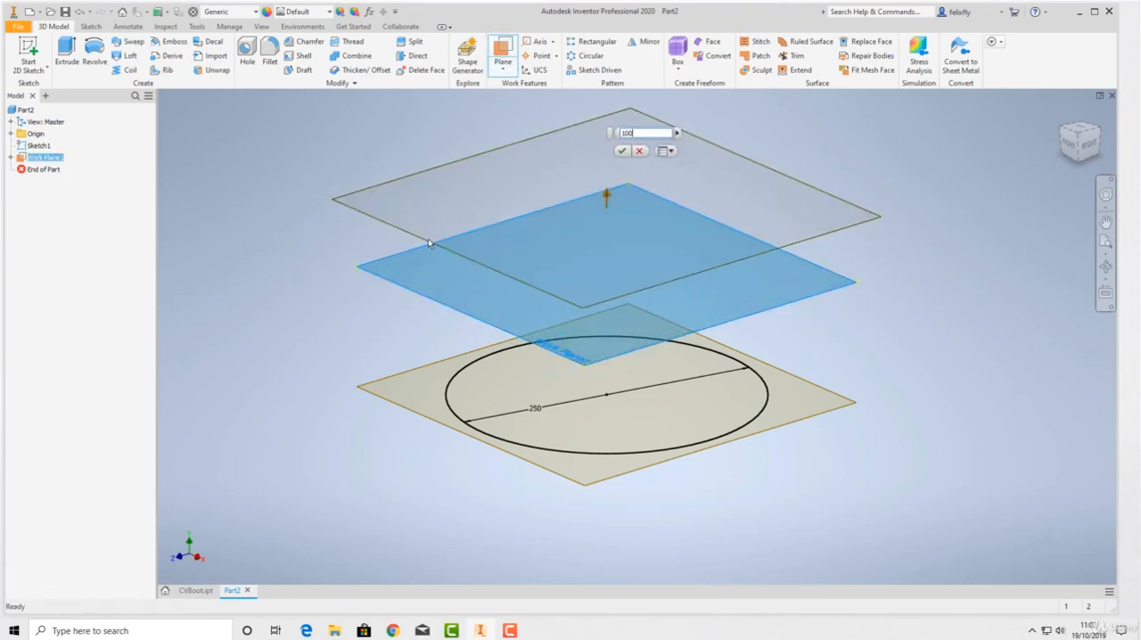
pyautogui.click(624, 152)
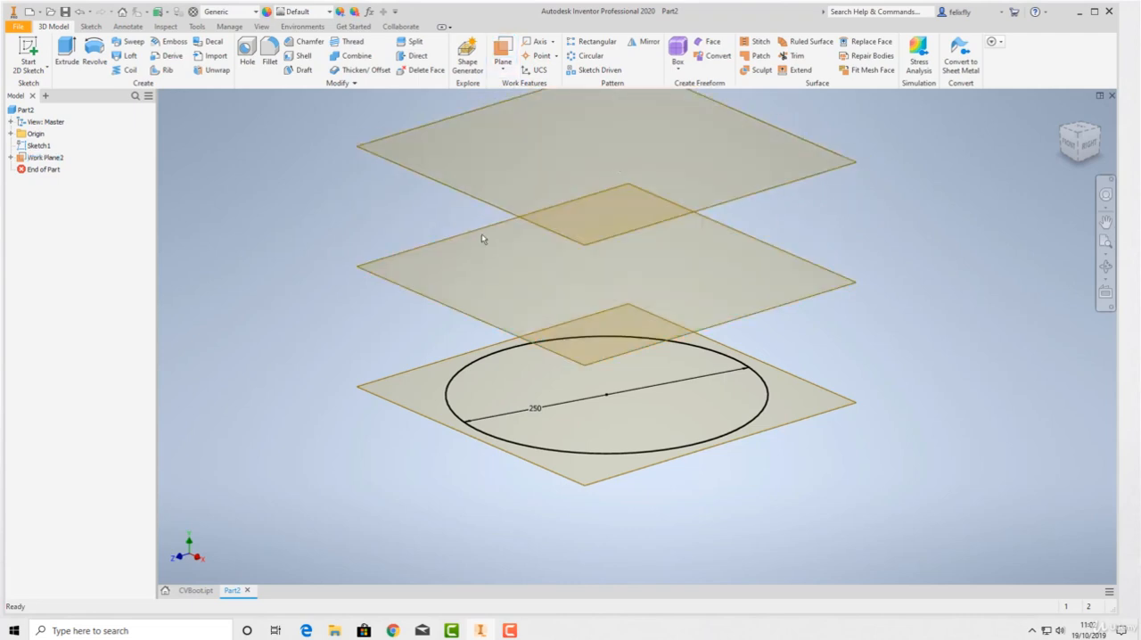
pyautogui.scroll(3, 482, 238)
pyautogui.moveTo(484, 247); pyautogui.dragTo(481, 434, button='middle')
pyautogui.moveTo(473, 401); pyautogui.dragTo(462, 321)
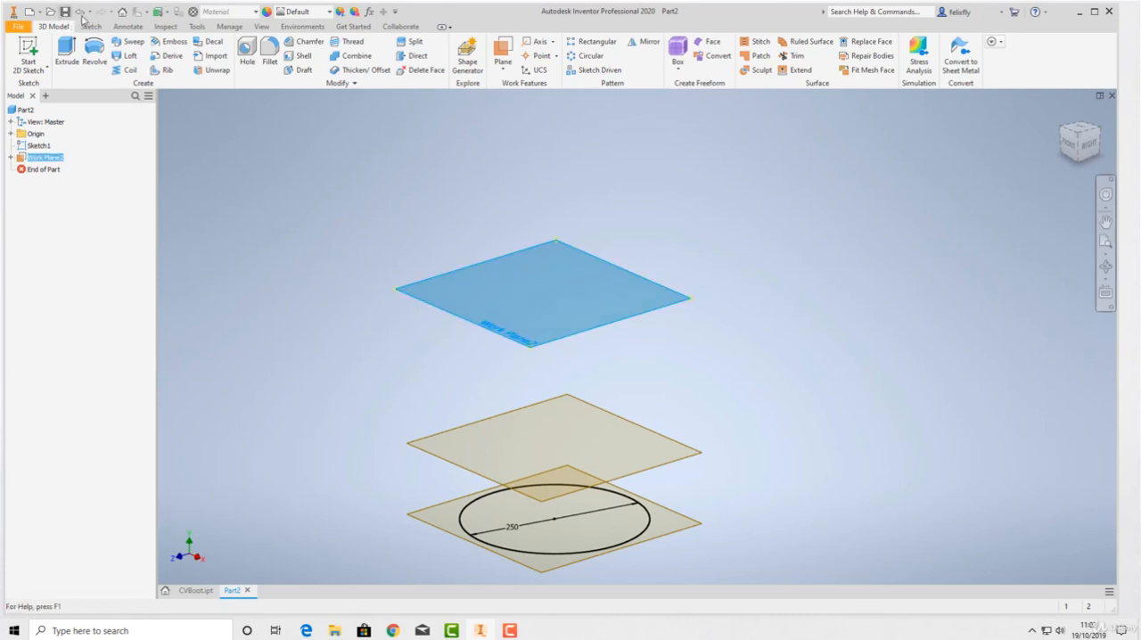
pyautogui.click(79, 13)
# Stack two more work planes above the highest plane, each offset 100 mm from the one below it
pyautogui.click(504, 50)
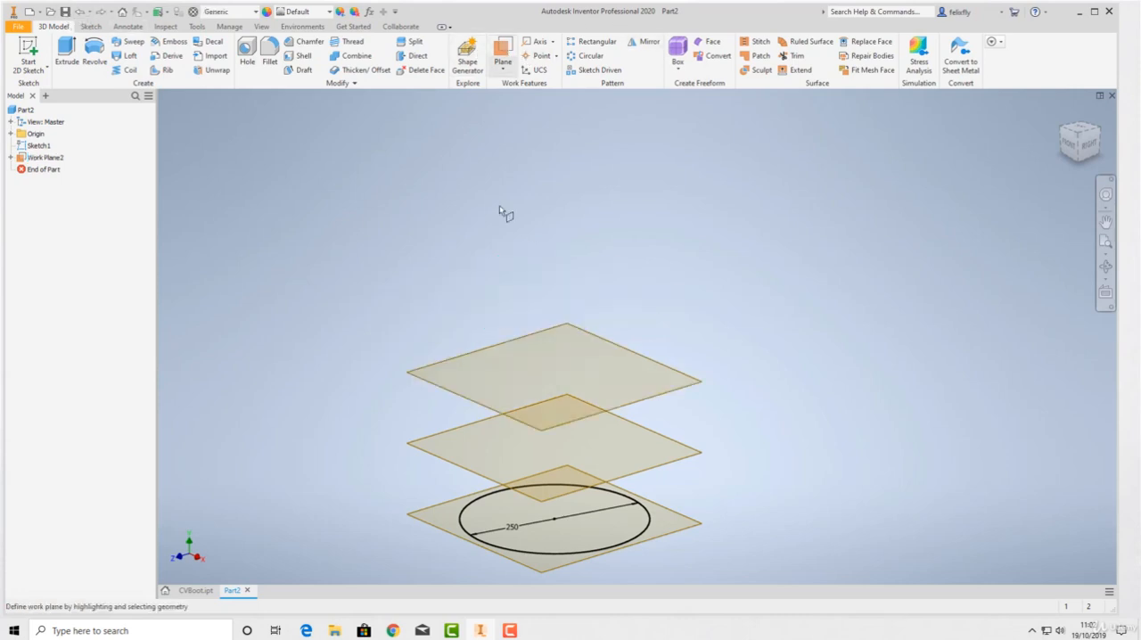
pyautogui.moveTo(473, 401); pyautogui.dragTo(485, 316)
pyautogui.write('100')
pyautogui.press('Return')
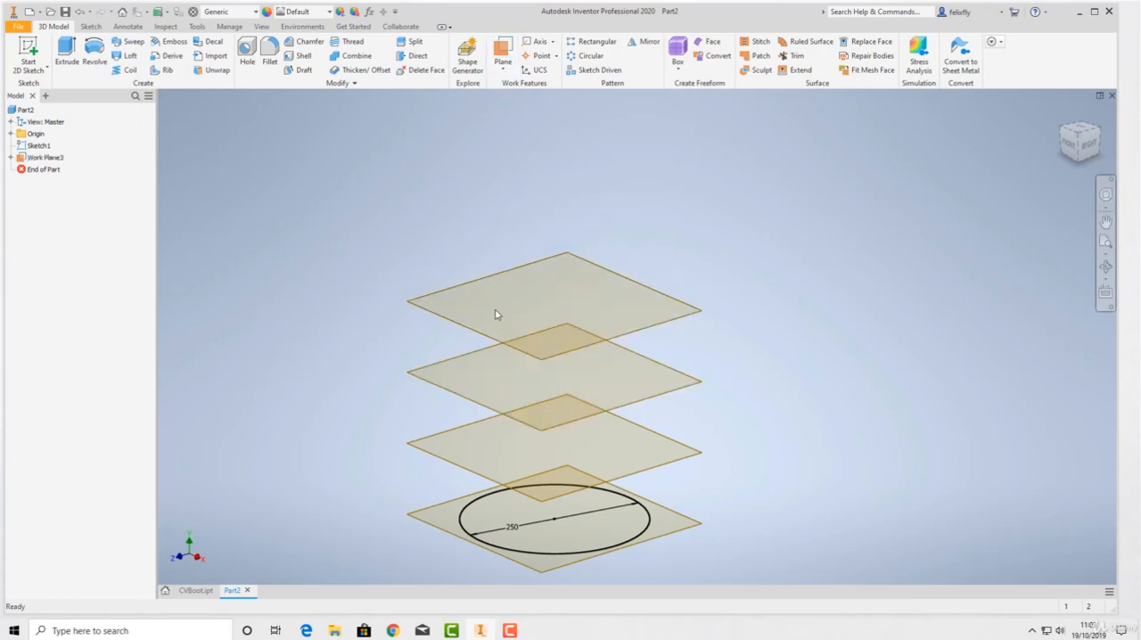
pyautogui.click(508, 51)
pyautogui.moveTo(467, 328); pyautogui.dragTo(464, 252)
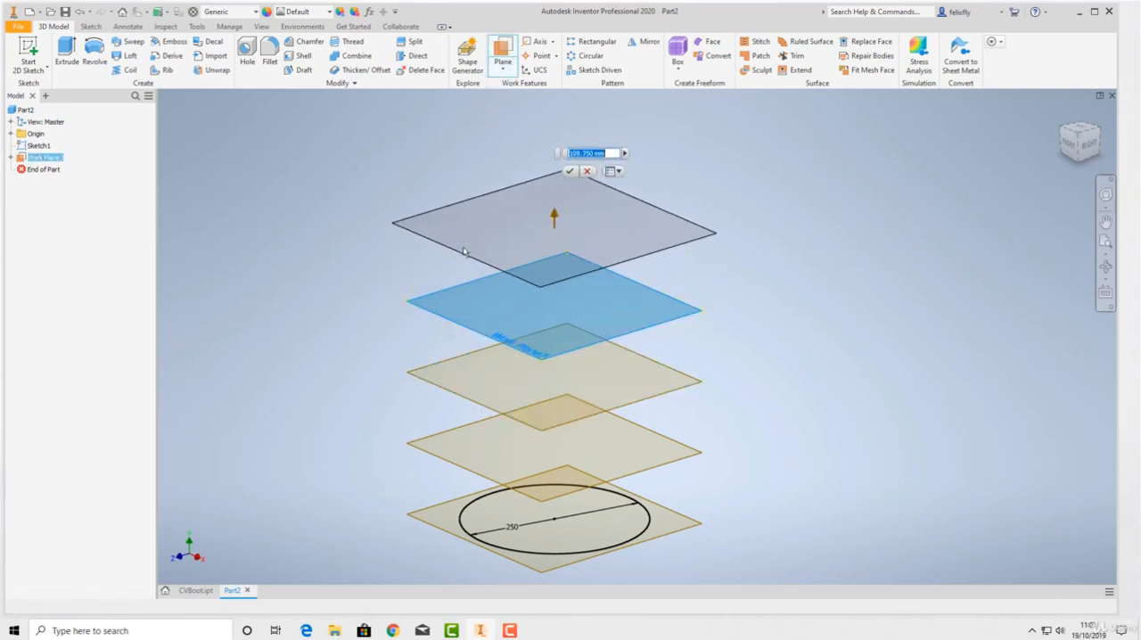
pyautogui.press('Return')
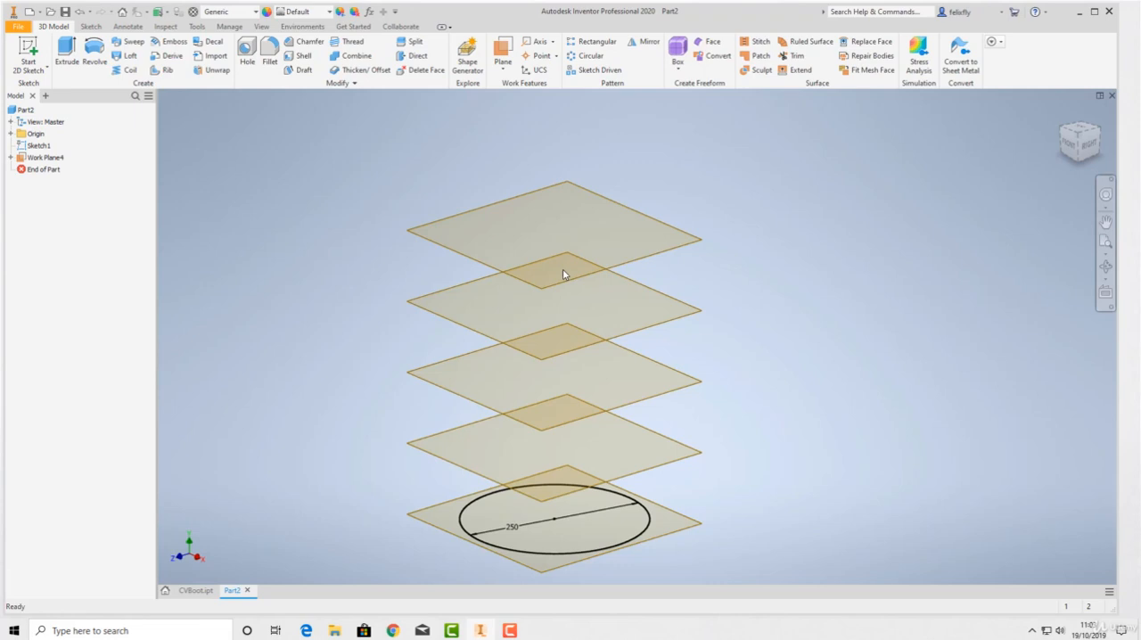
# Sketch a 75 mm diameter circle centred on the origin on the first work plane above the base, and finish the sketch
pyautogui.click(34, 48)
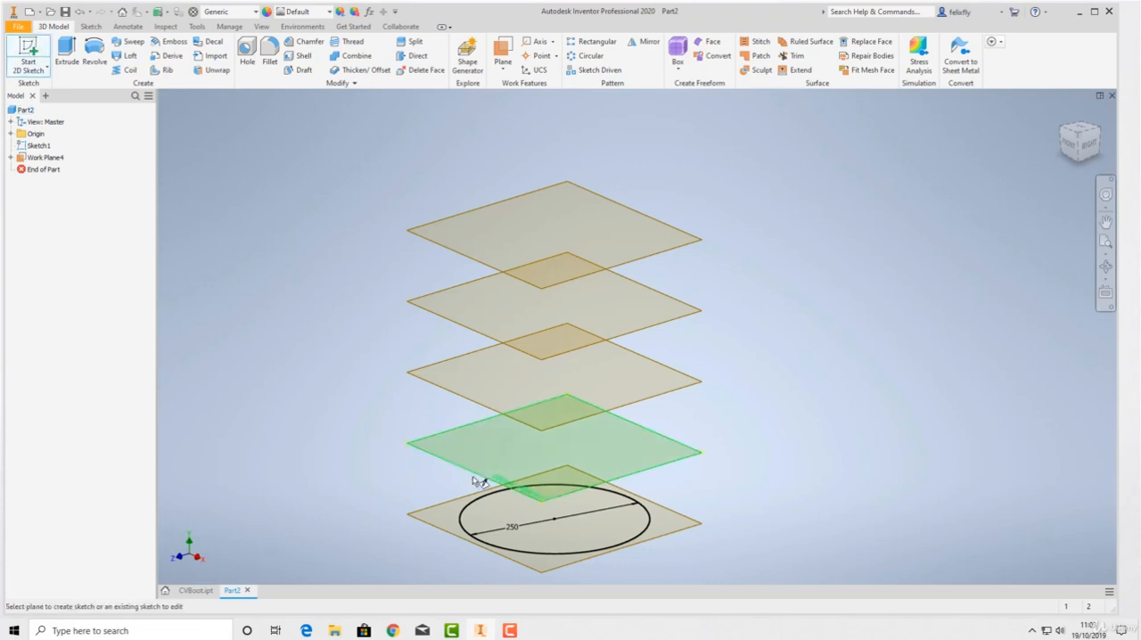
pyautogui.click(473, 476)
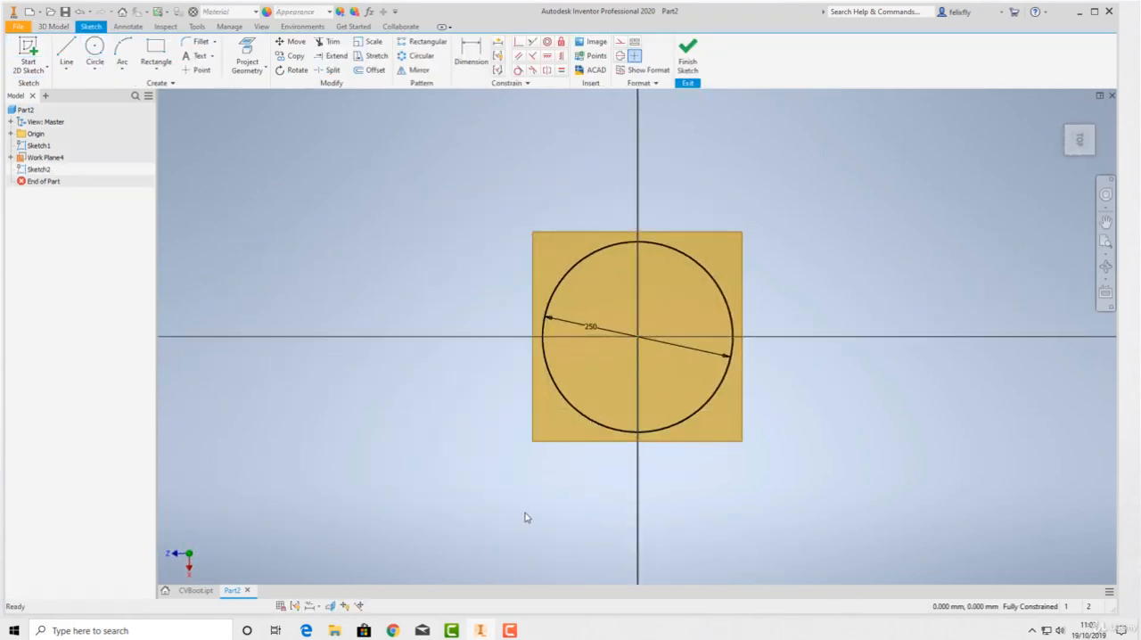
pyautogui.click(94, 52)
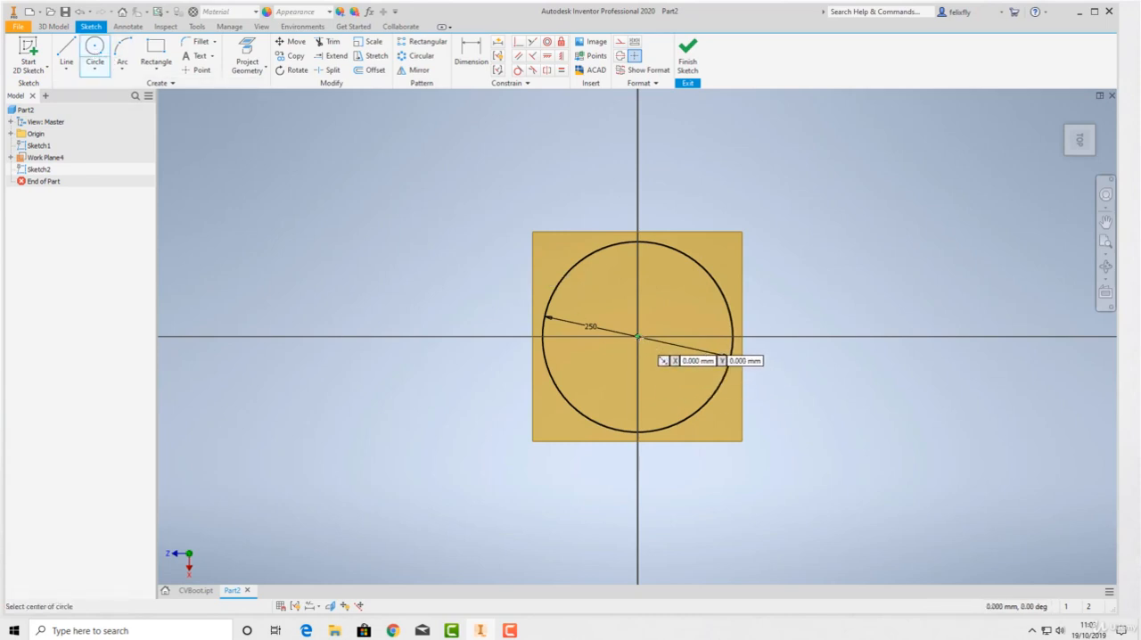
pyautogui.click(637, 336)
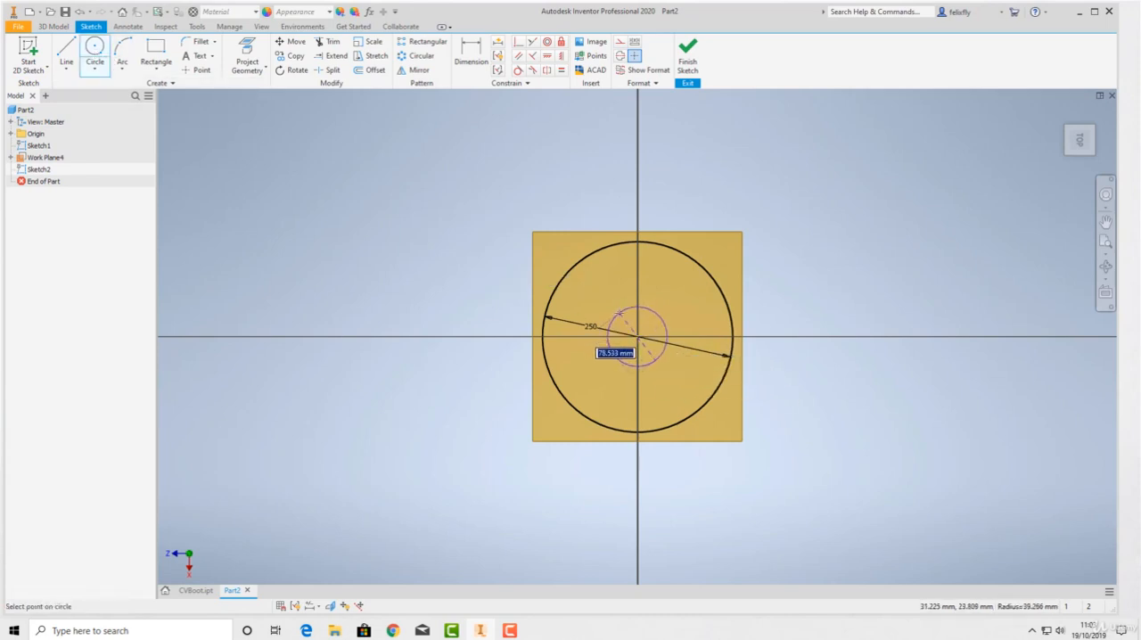
pyautogui.write('75')
pyautogui.press('Return')
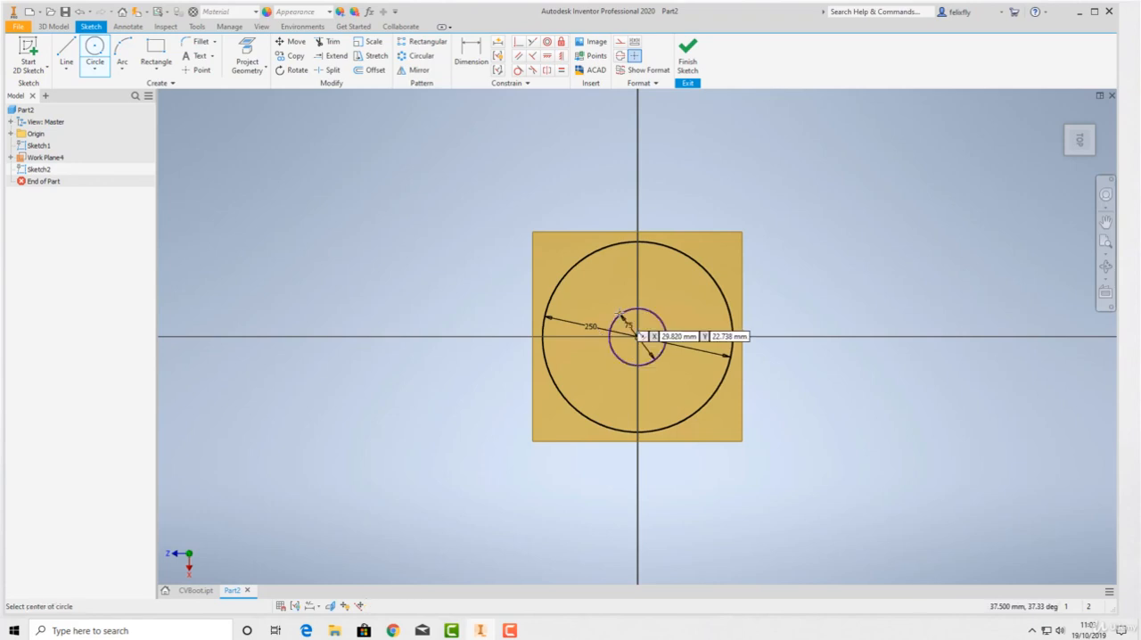
pyautogui.click(687, 58)
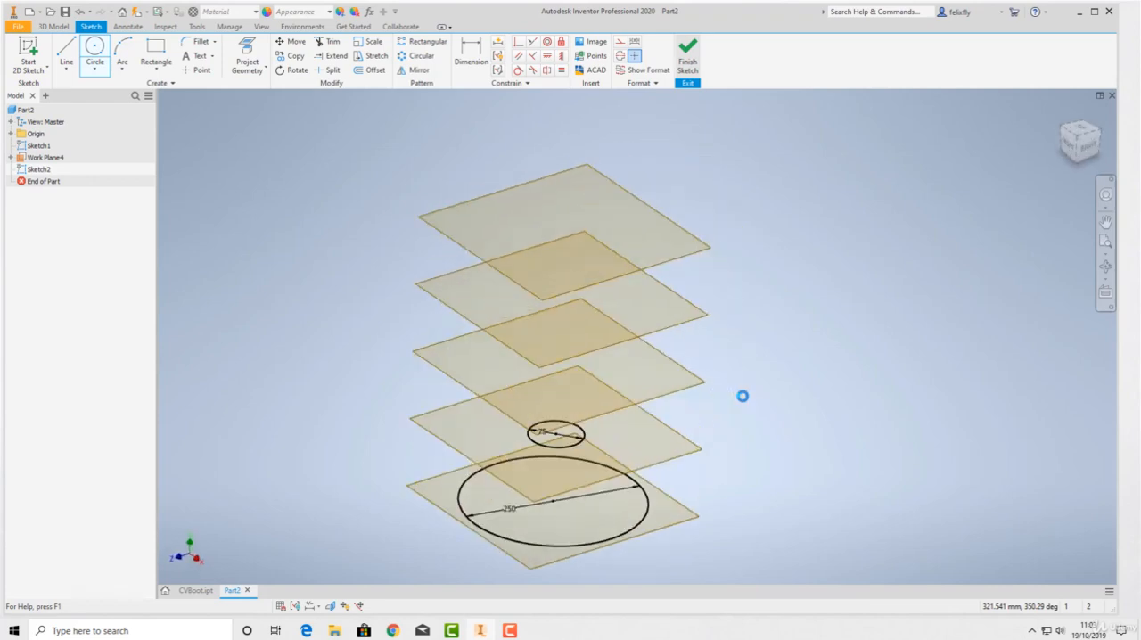
# Sketch a 150 mm diameter circle centred on the origin on the second work plane above the base, and finish the sketch
pyautogui.click(36, 51)
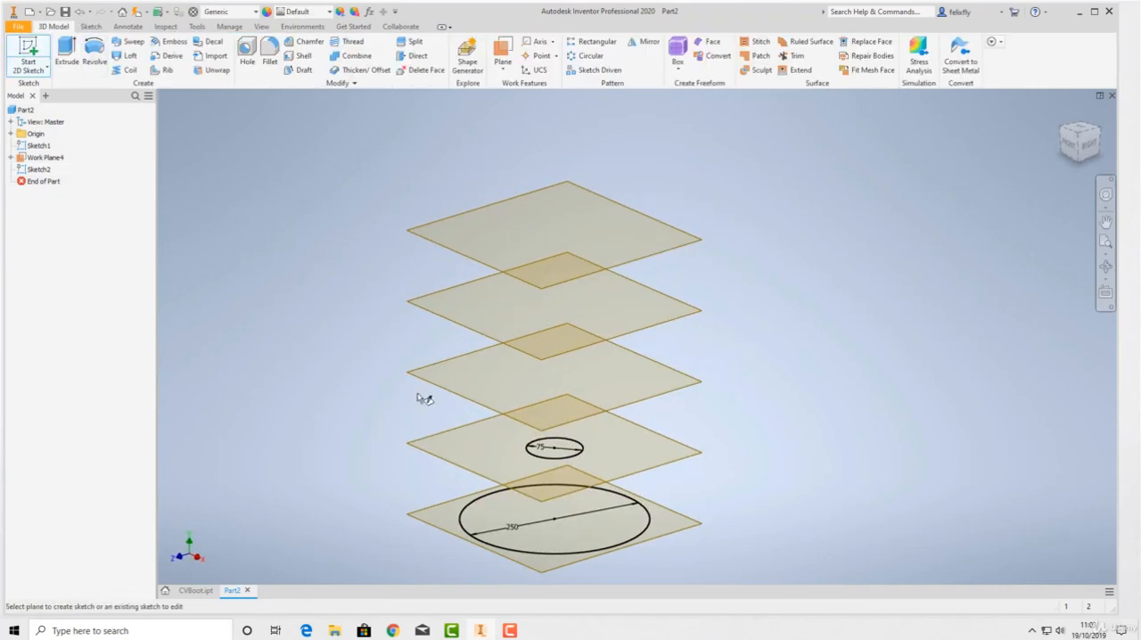
pyautogui.click(438, 387)
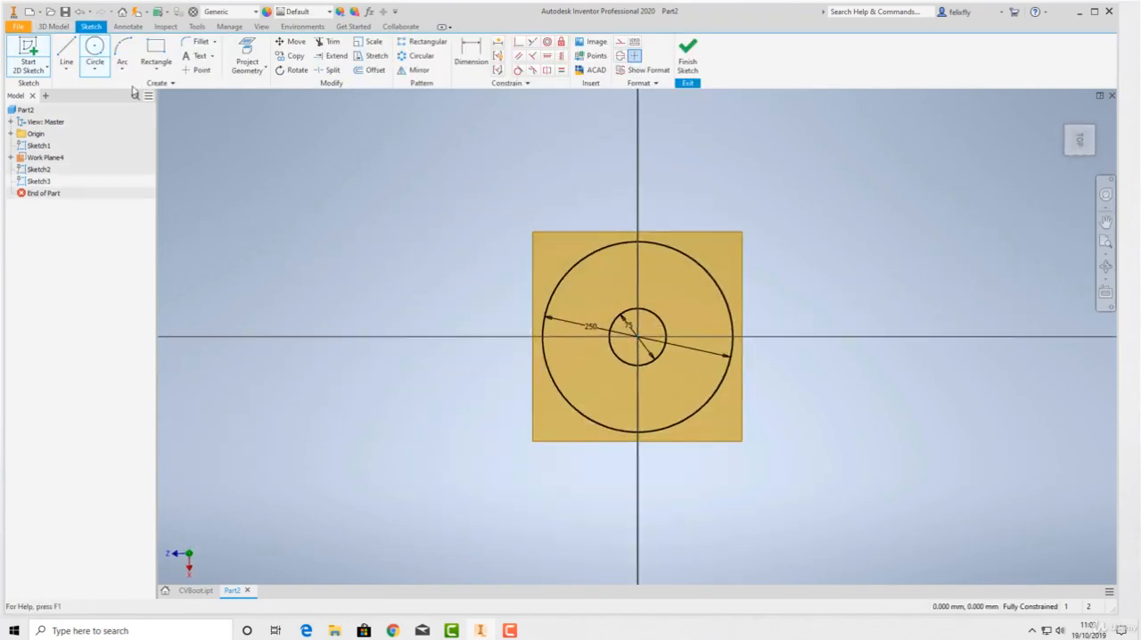
pyautogui.press('c')
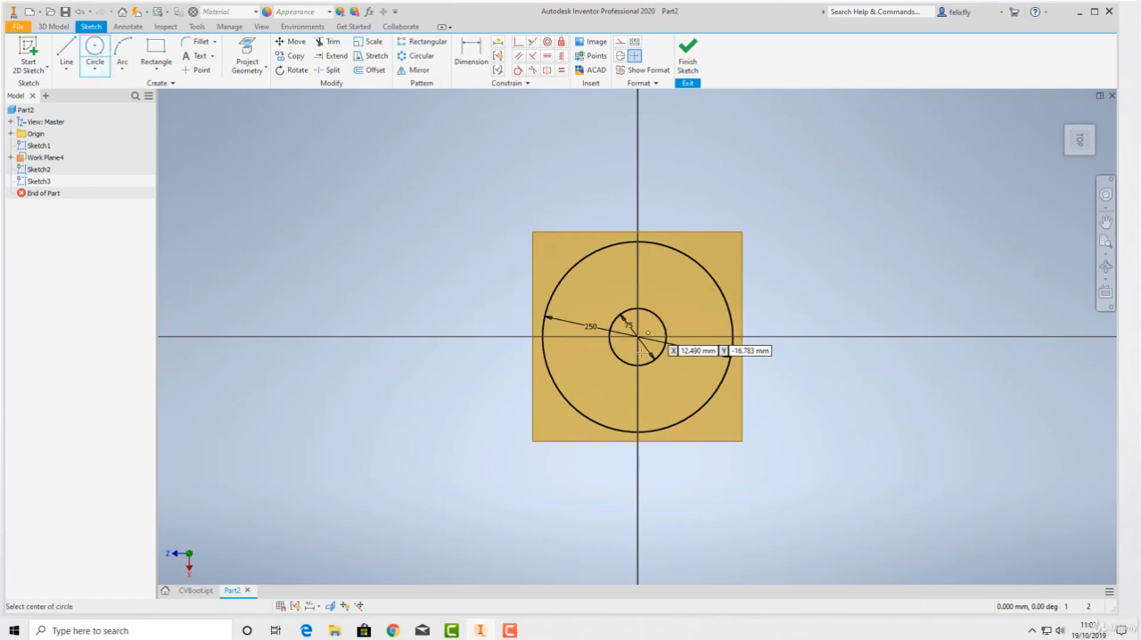
pyautogui.click(637, 337)
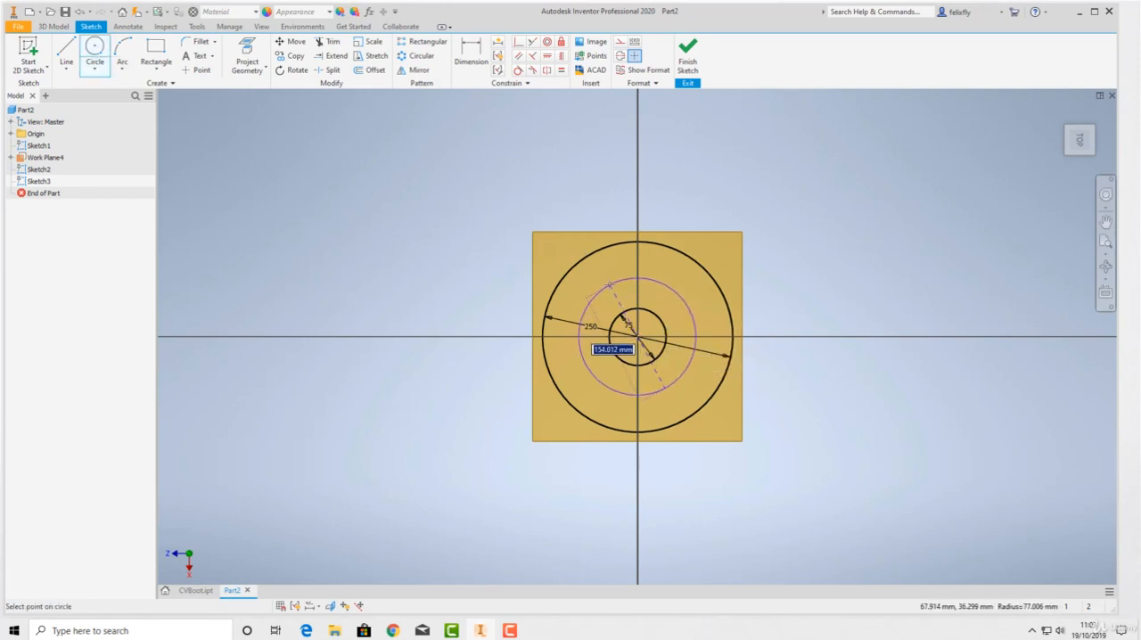
pyautogui.write('150')
pyautogui.press('Return')
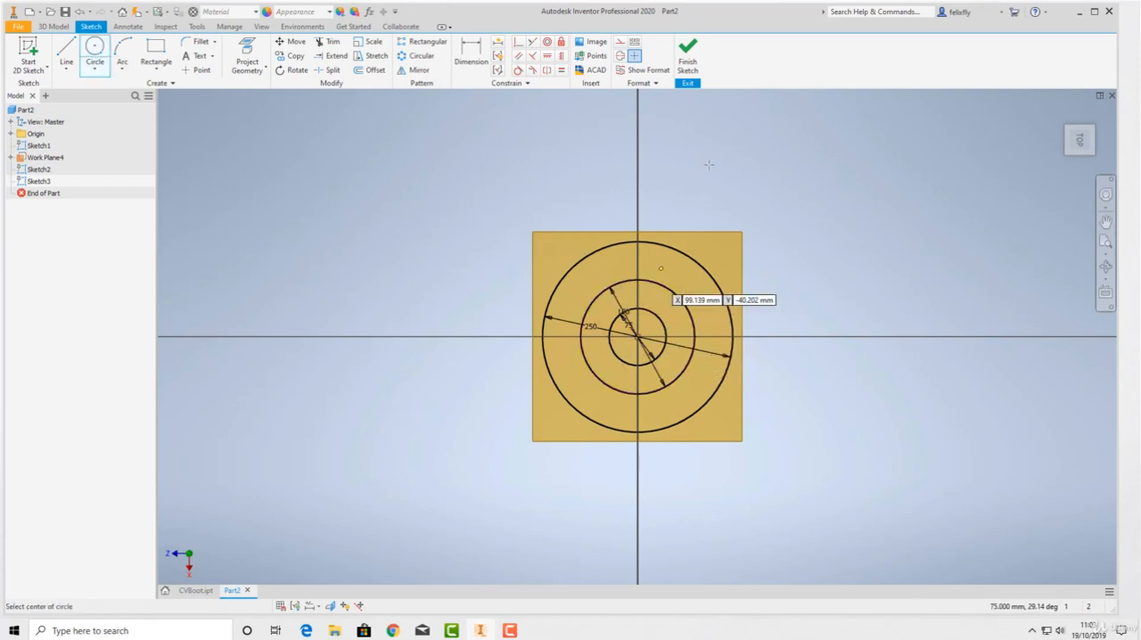
pyautogui.click(687, 58)
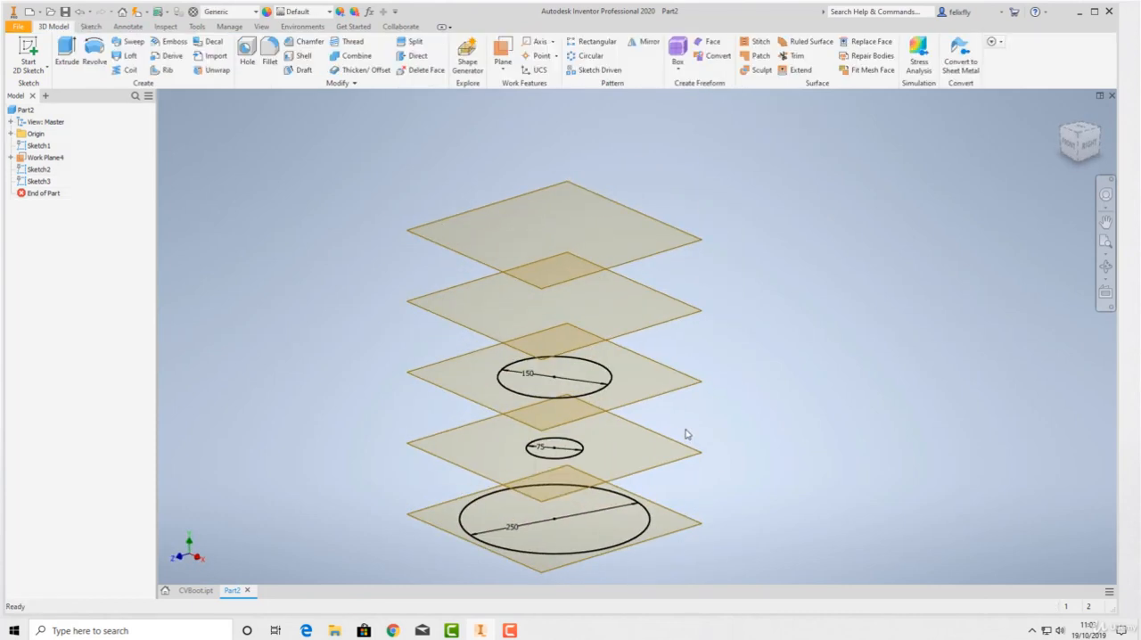
# Sketch a 100 mm diameter circle centred on the origin on the third work plane above the base, and finish the sketch
pyautogui.click(29, 55)
pyautogui.click(483, 355)
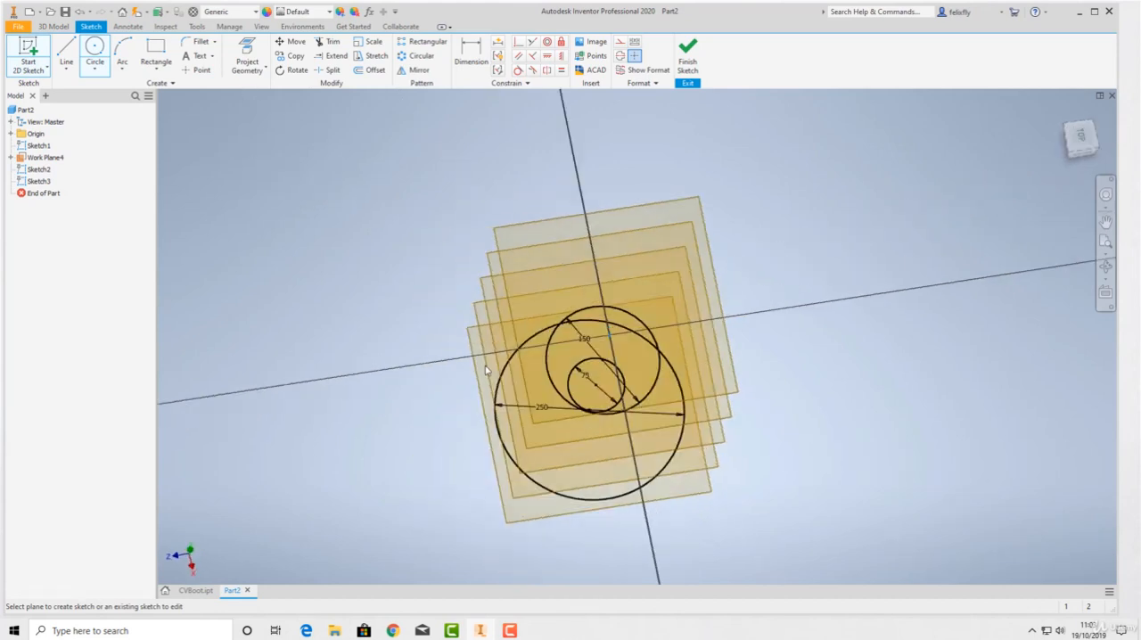
pyautogui.click(95, 55)
pyautogui.click(636, 337)
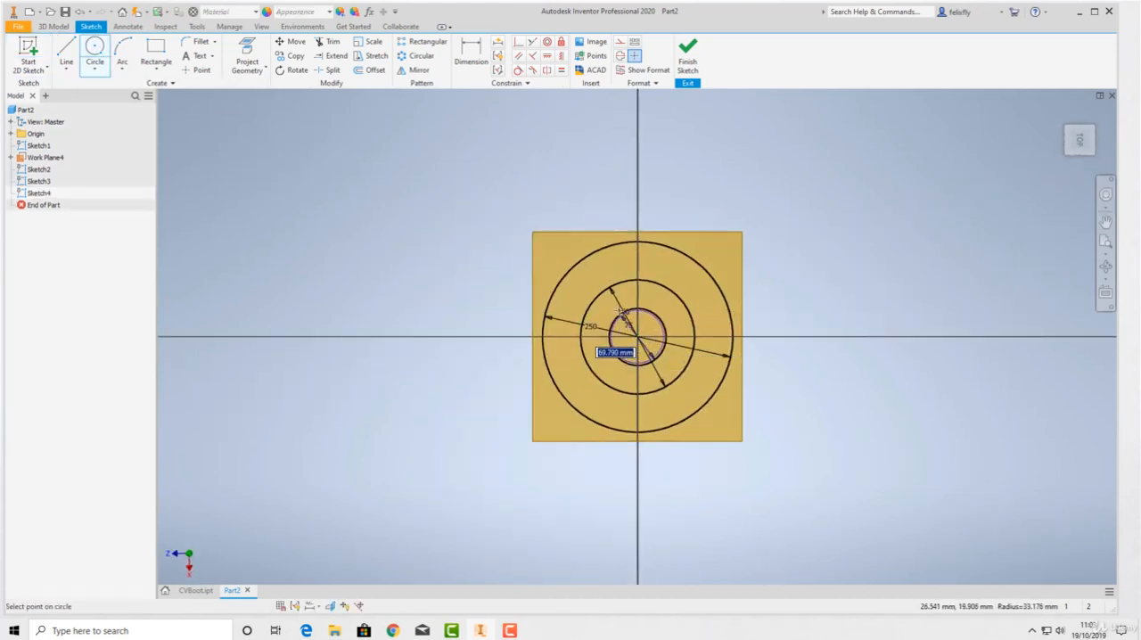
pyautogui.write('1')
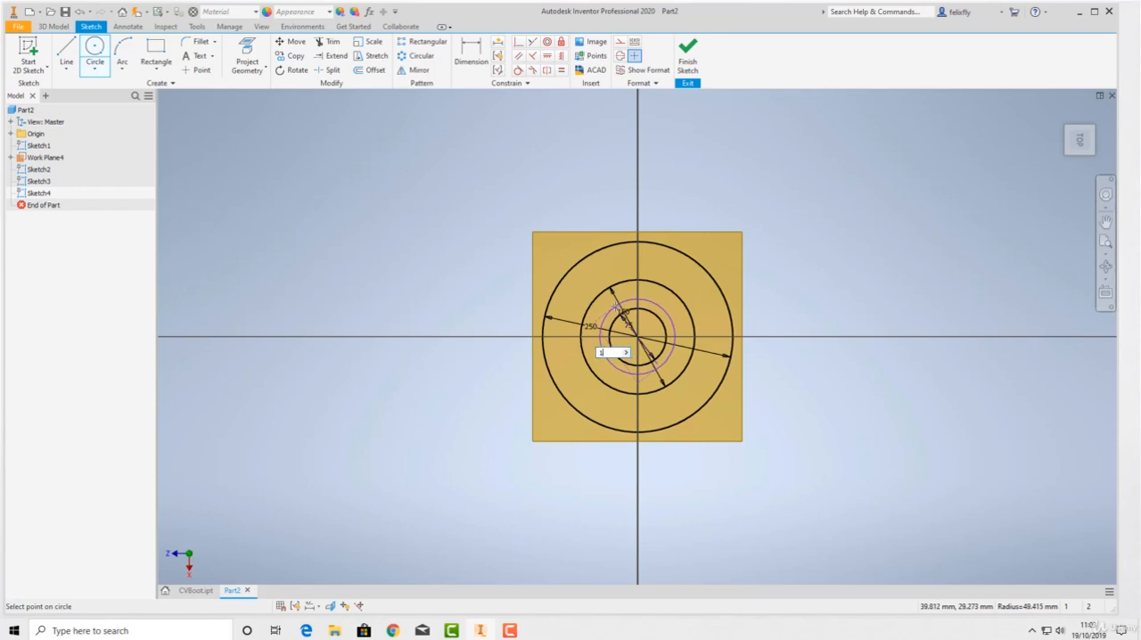
pyautogui.write('00')
pyautogui.press('Return')
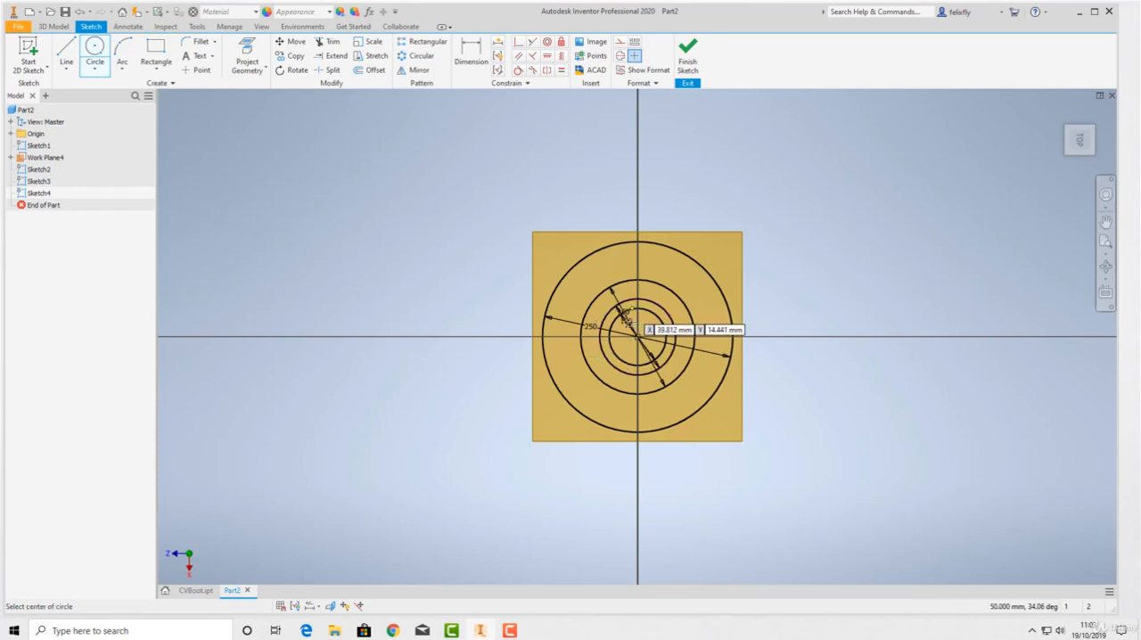
pyautogui.click(687, 55)
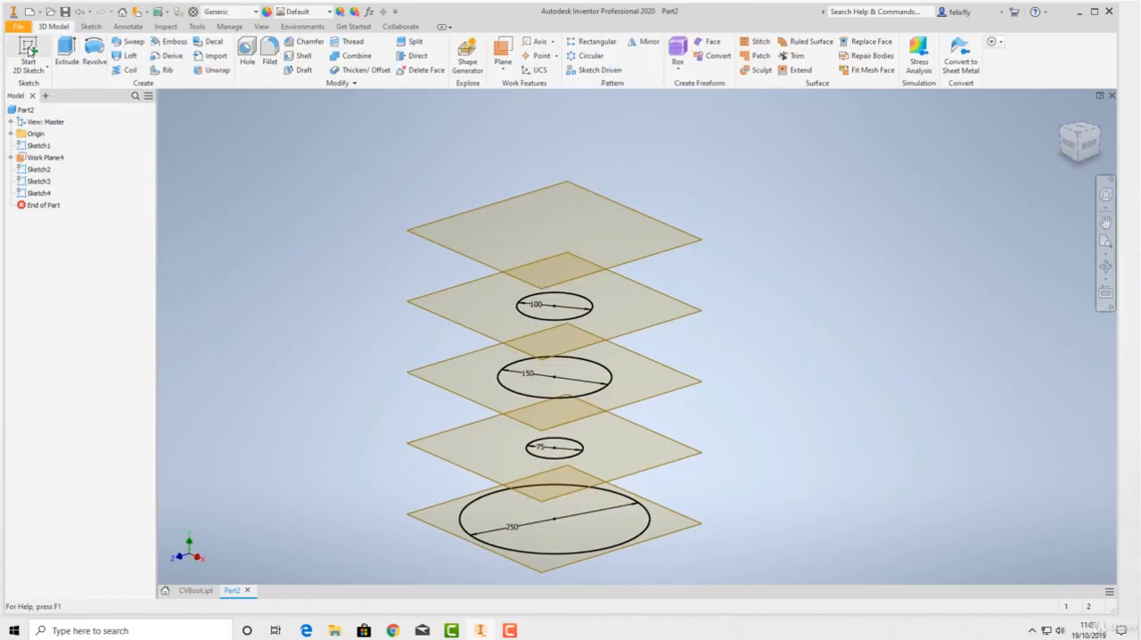
# Sketch a 200 mm diameter circle centred on the origin on the topmost work plane, and finish the sketch
pyautogui.click(29, 53)
pyautogui.click(473, 259)
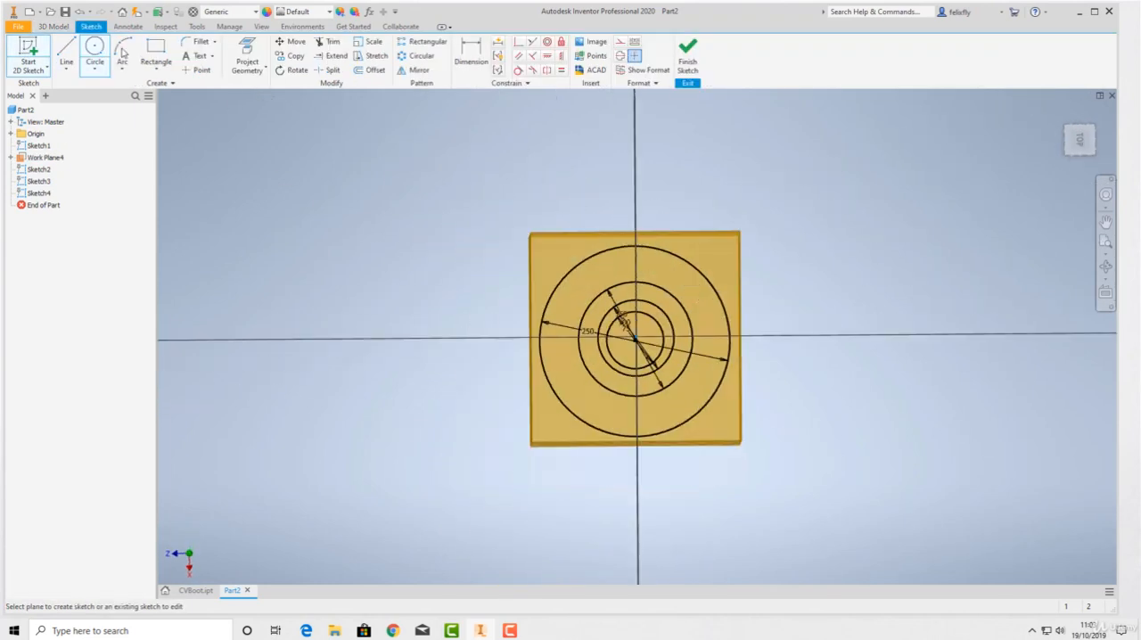
pyautogui.click(96, 51)
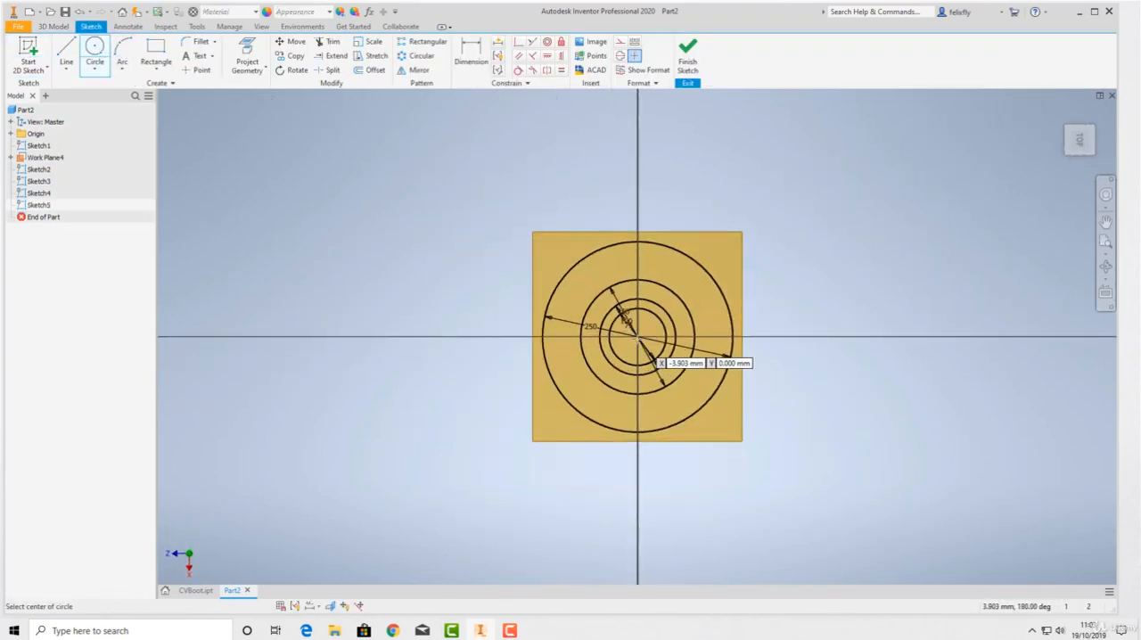
pyautogui.click(638, 337)
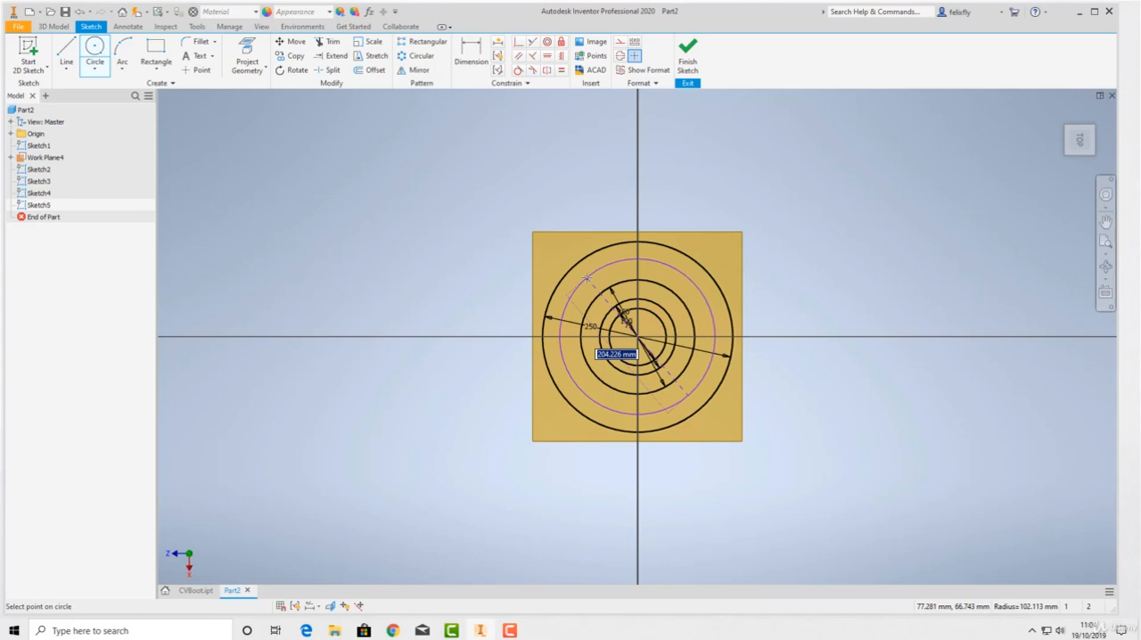
pyautogui.write('200')
pyautogui.press('Return')
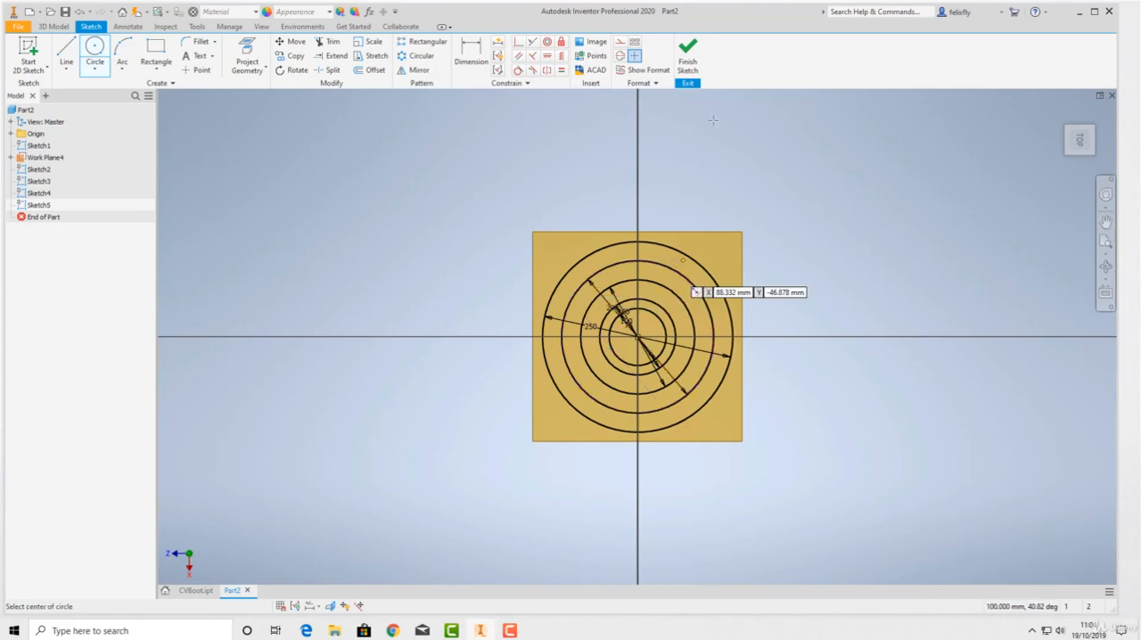
pyautogui.click(688, 56)
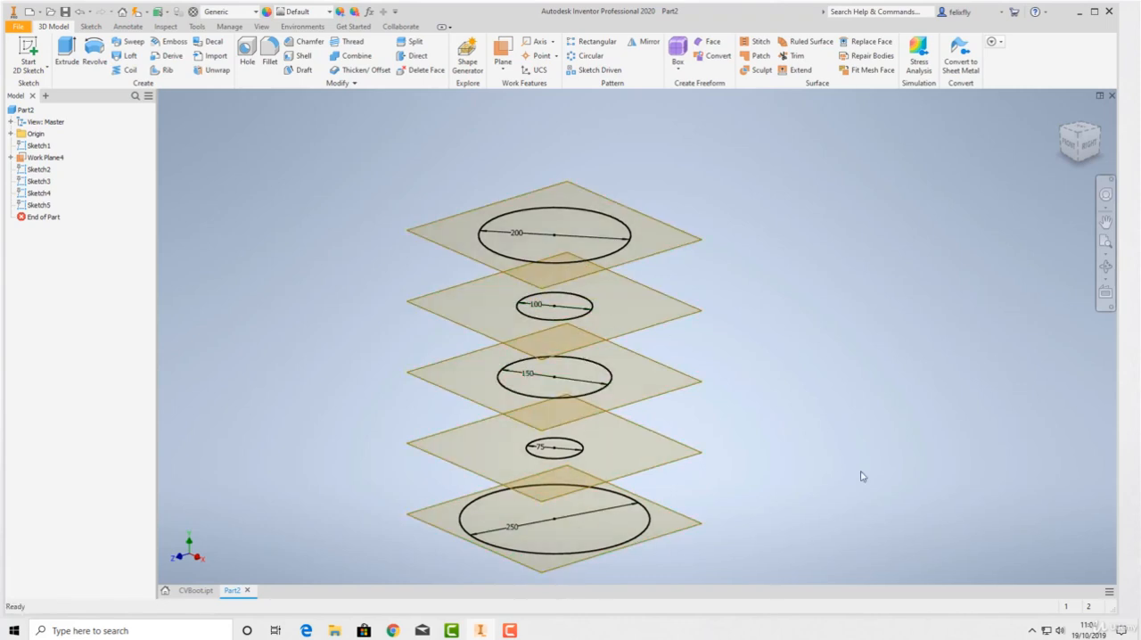
# Loft a solid through all five circle sketches in order from the 250 mm base circle up to the 200 mm top circle
pyautogui.moveTo(779, 417); pyautogui.dragTo(786, 397, button='middle')
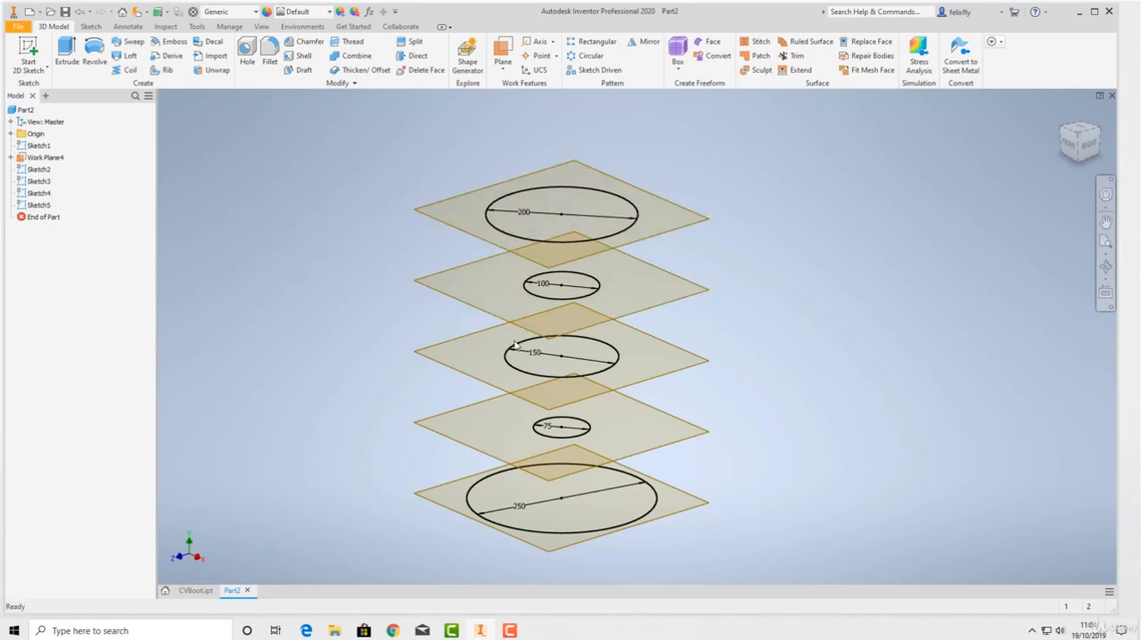
pyautogui.click(121, 55)
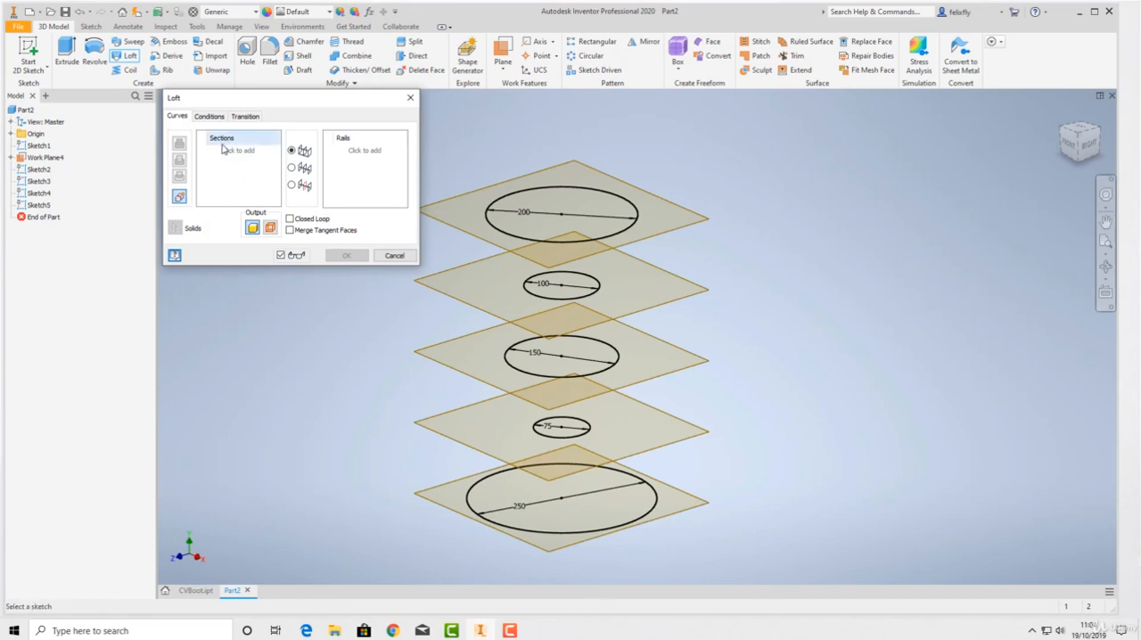
pyautogui.click(616, 525)
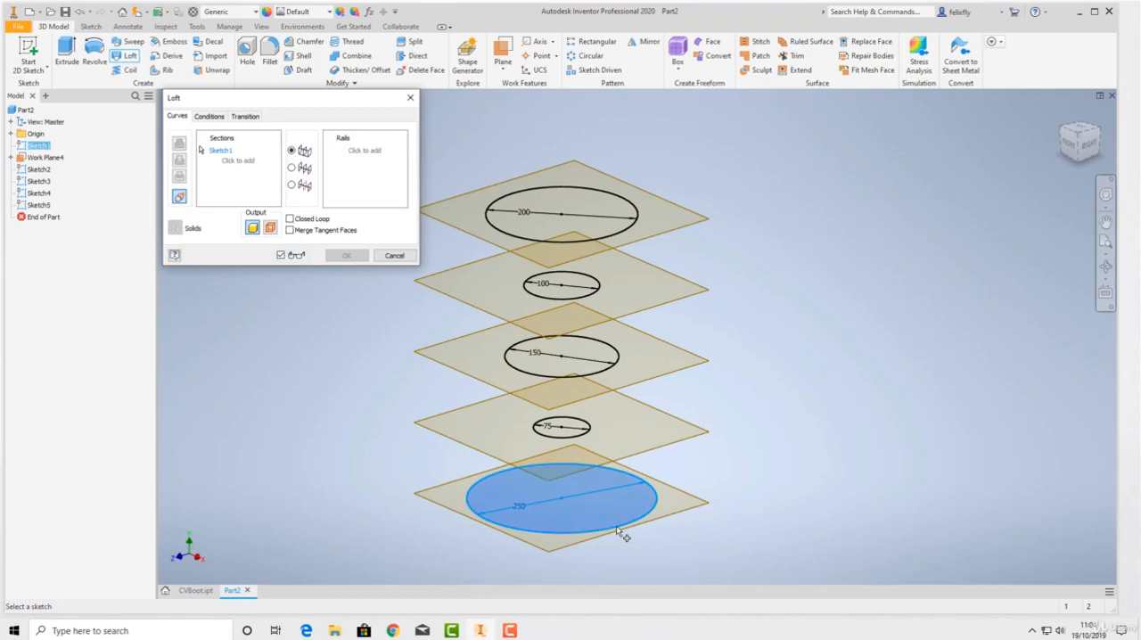
pyautogui.click(588, 434)
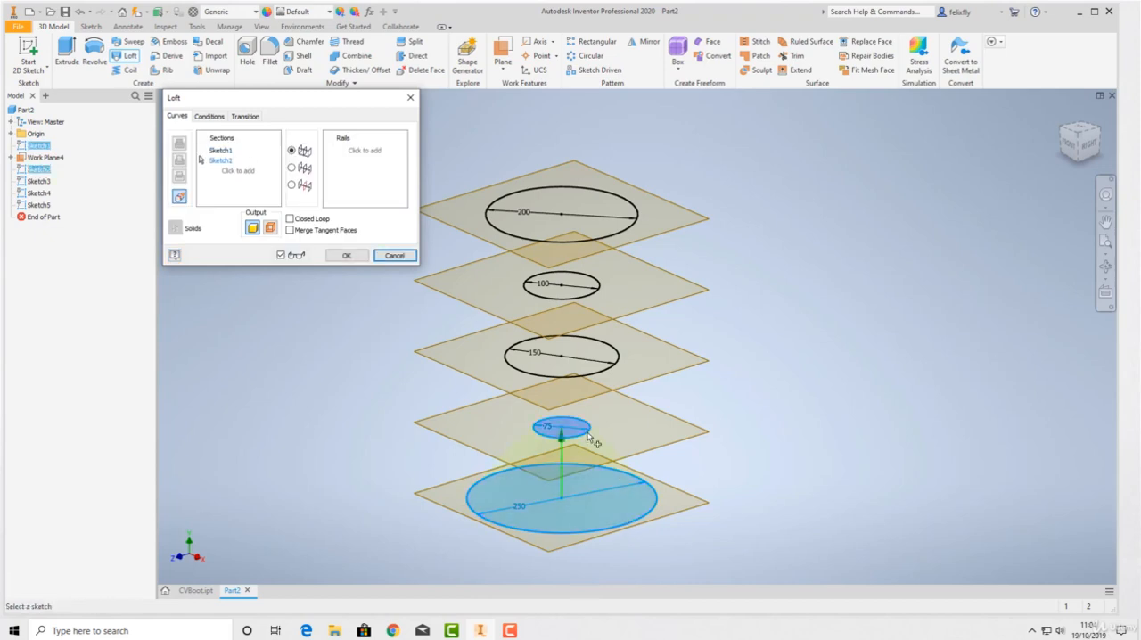
pyautogui.click(612, 378)
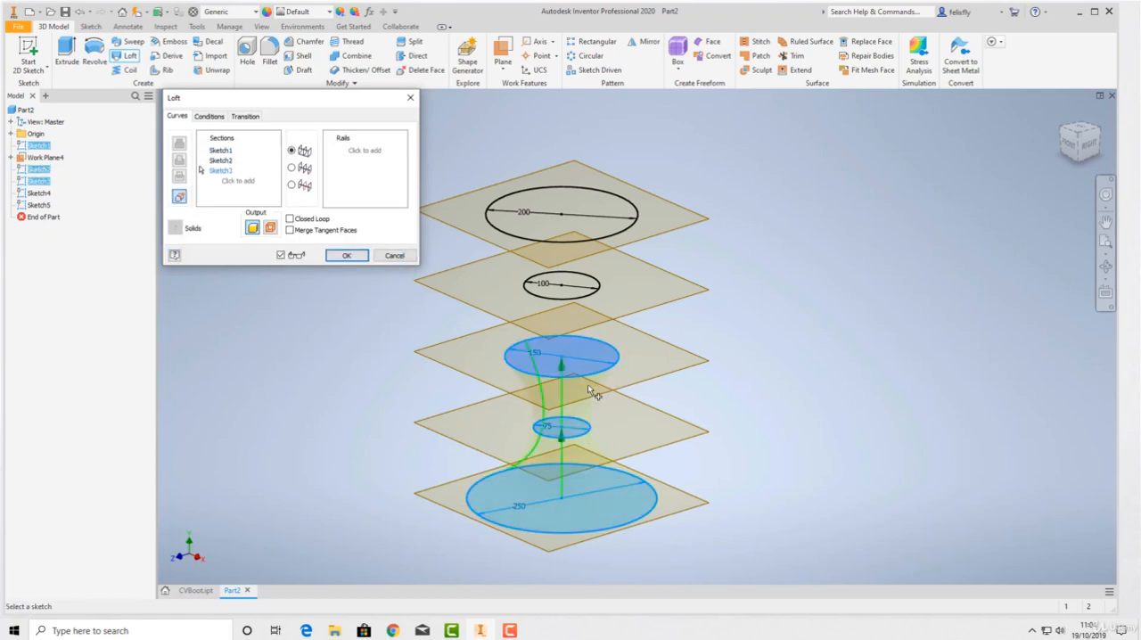
pyautogui.click(594, 296)
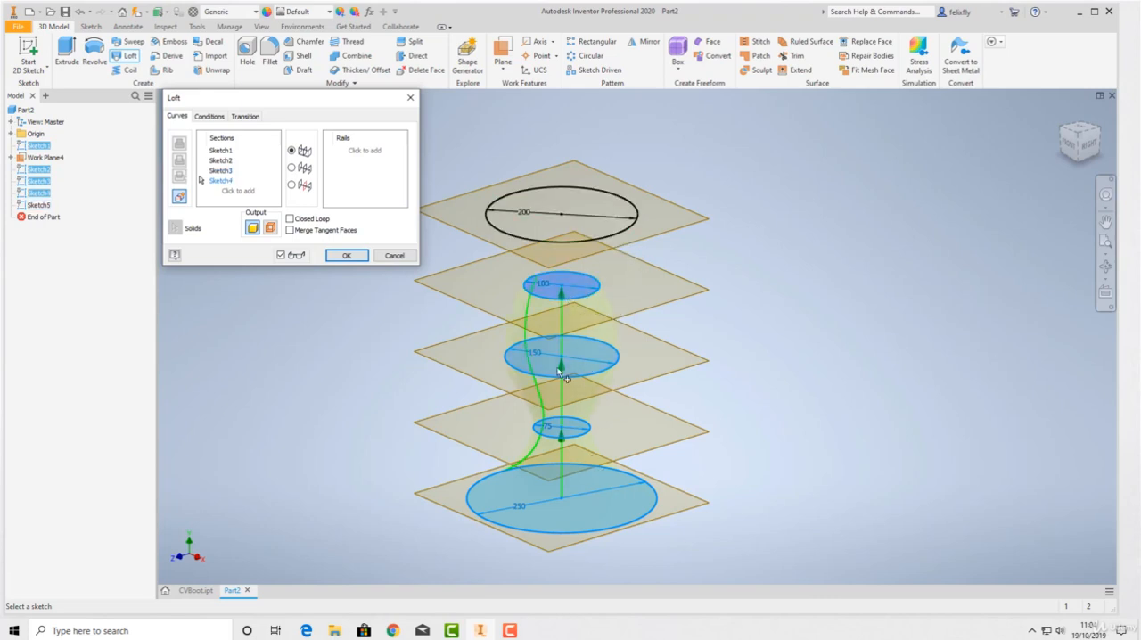
pyautogui.click(281, 256)
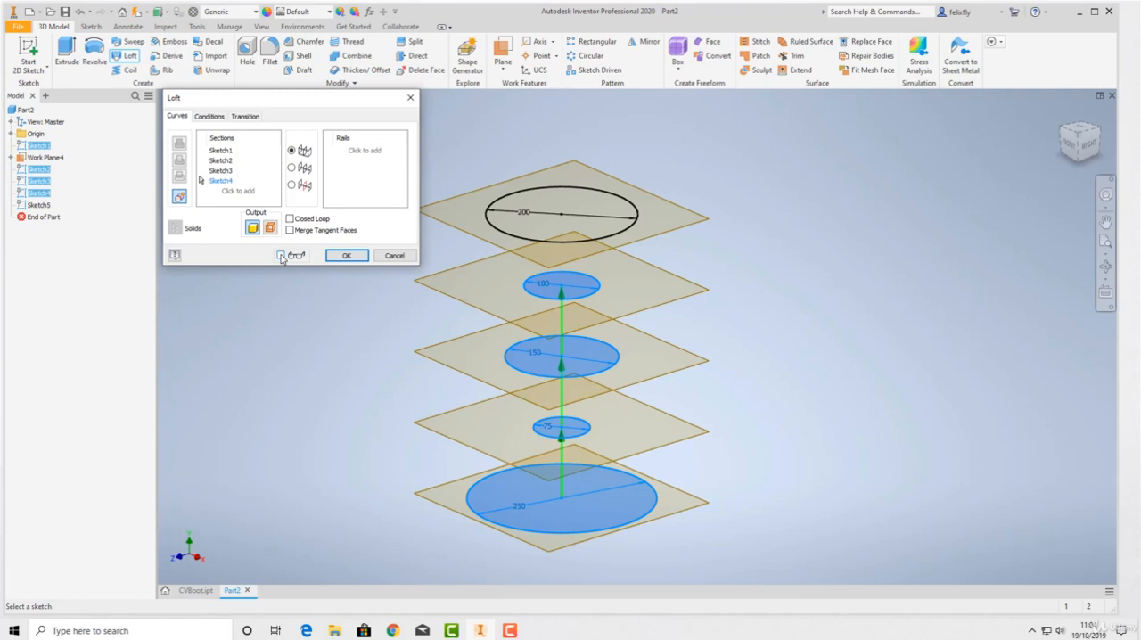
pyautogui.click(281, 256)
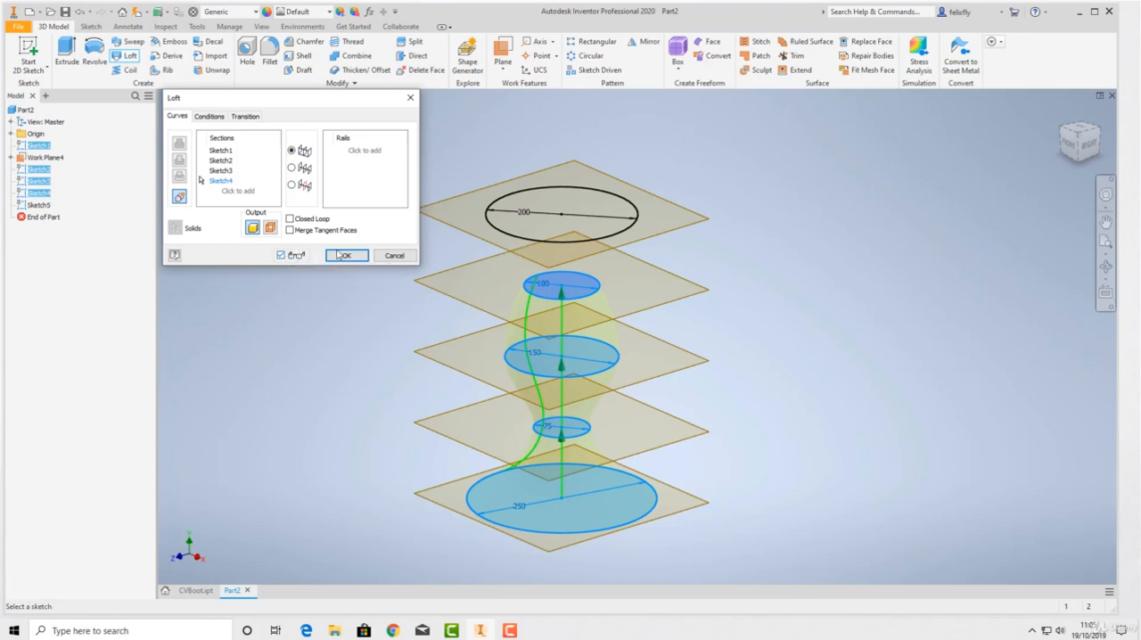
pyautogui.click(508, 236)
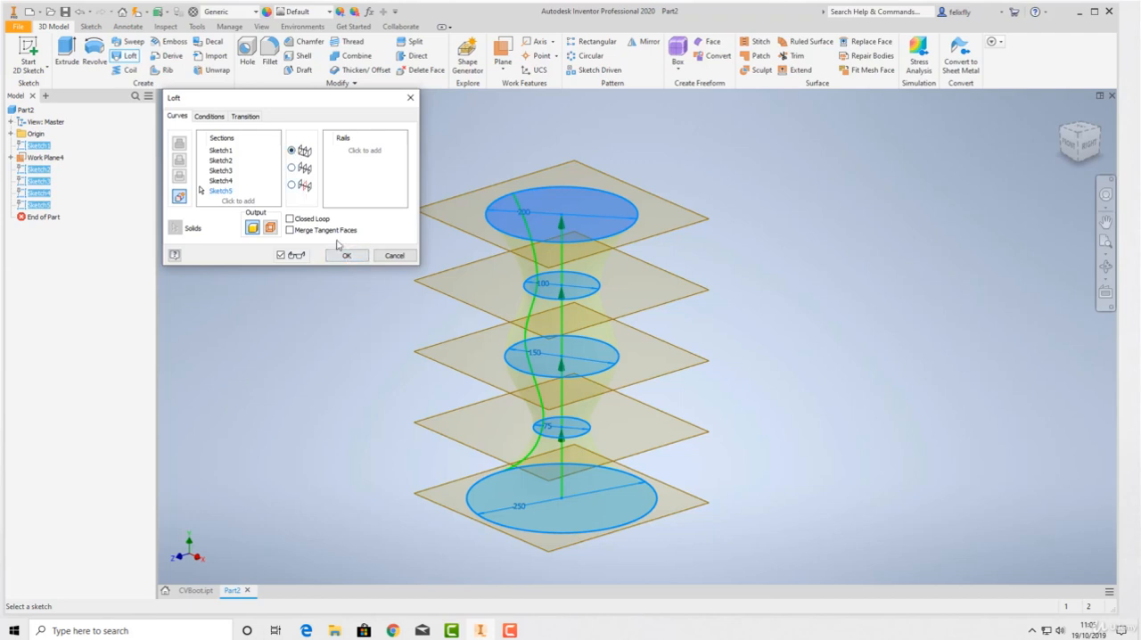
pyautogui.click(347, 256)
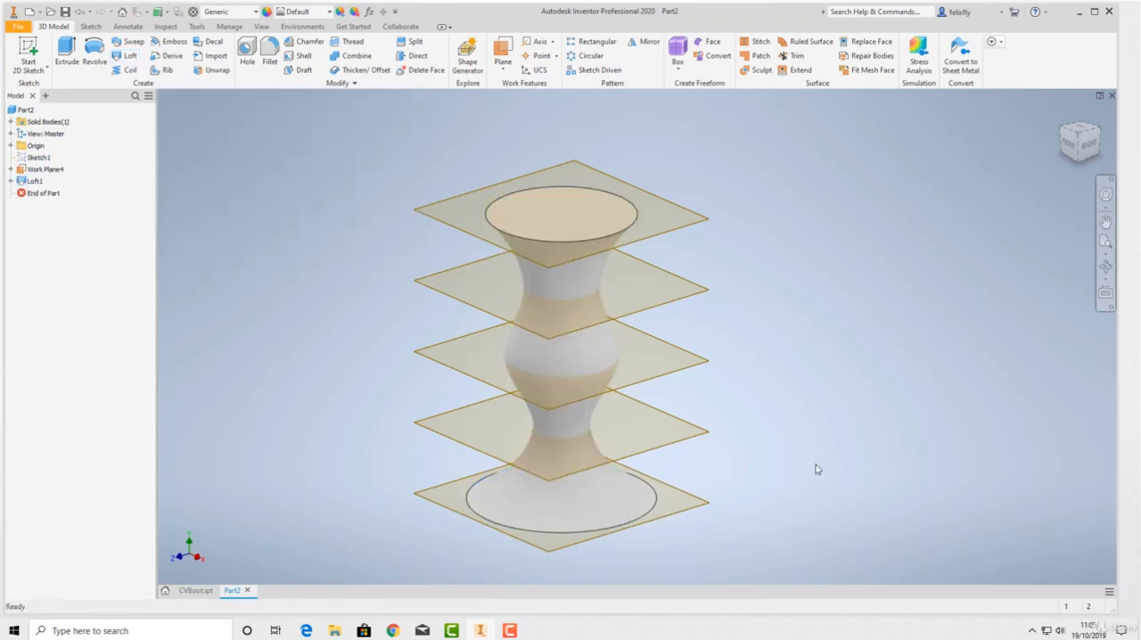
# Examine the shape of the lofted solid from the side, above, below and behind
pyautogui.keyDown('shift'); pyautogui.moveTo(842, 445); pyautogui.dragTo(819, 431, button='middle'); pyautogui.keyUp('shift')
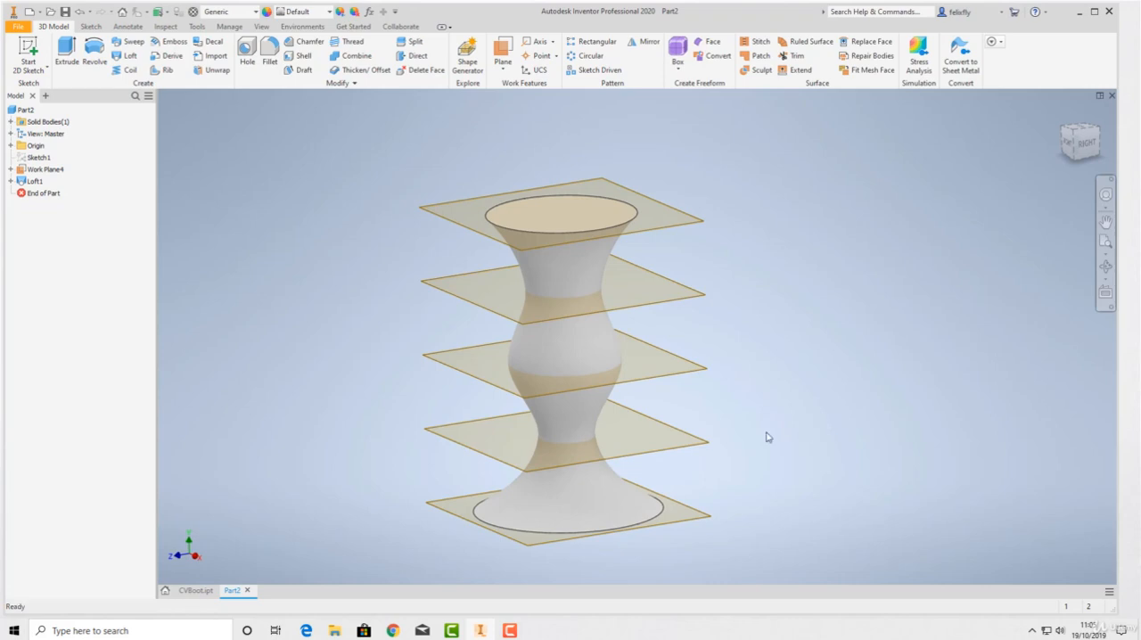
pyautogui.moveTo(704, 403); pyautogui.dragTo(606, 351, button='middle')
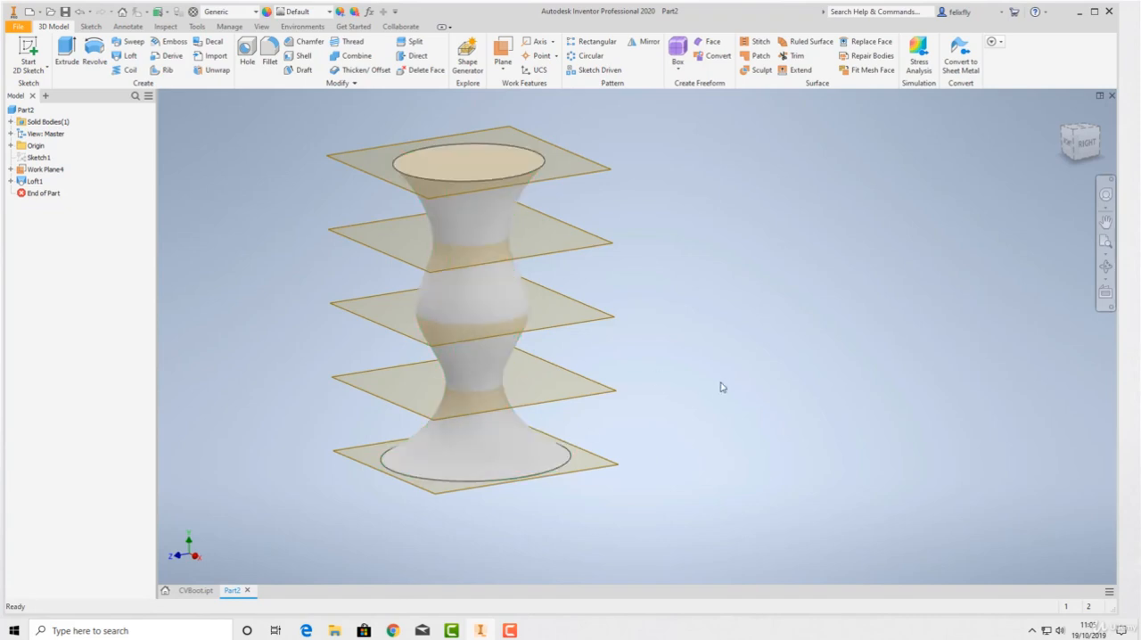
pyautogui.moveTo(733, 388); pyautogui.dragTo(888, 433, button='middle')
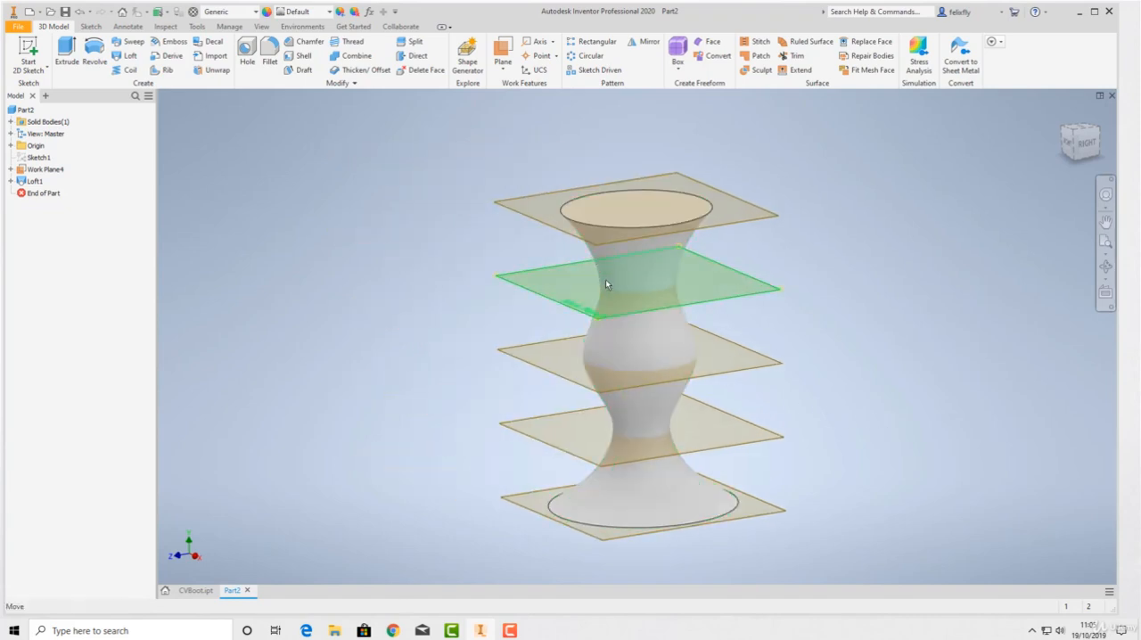
pyautogui.keyDown('shift'); pyautogui.moveTo(734, 387); pyautogui.dragTo(603, 356, button='middle'); pyautogui.keyUp('shift')
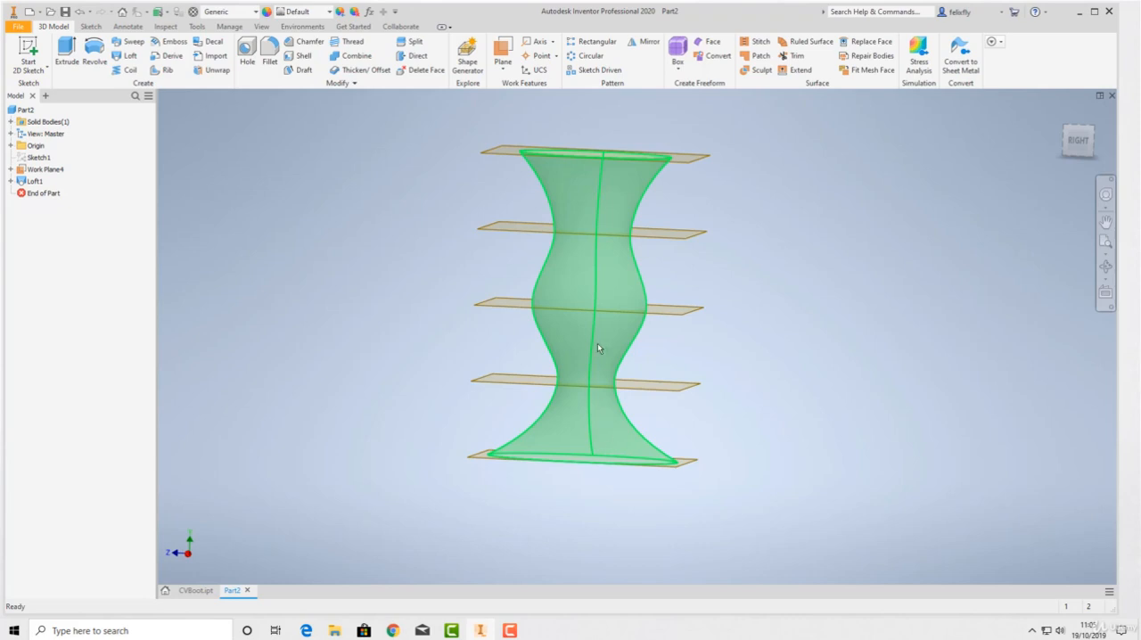
pyautogui.keyDown('shift'); pyautogui.moveTo(574, 303); pyautogui.dragTo(595, 341, button='middle'); pyautogui.keyUp('shift')
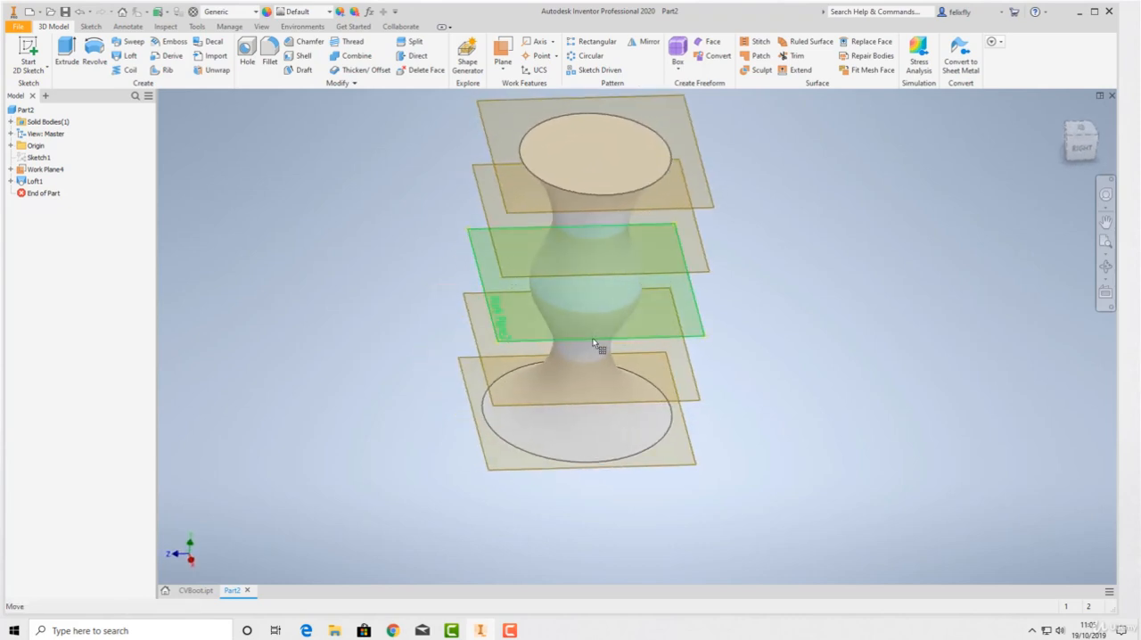
pyautogui.moveTo(792, 288); pyautogui.dragTo(786, 305, button='middle')
pyautogui.keyDown('shift'); pyautogui.moveTo(615, 322); pyautogui.dragTo(482, 272, button='middle'); pyautogui.keyUp('shift')
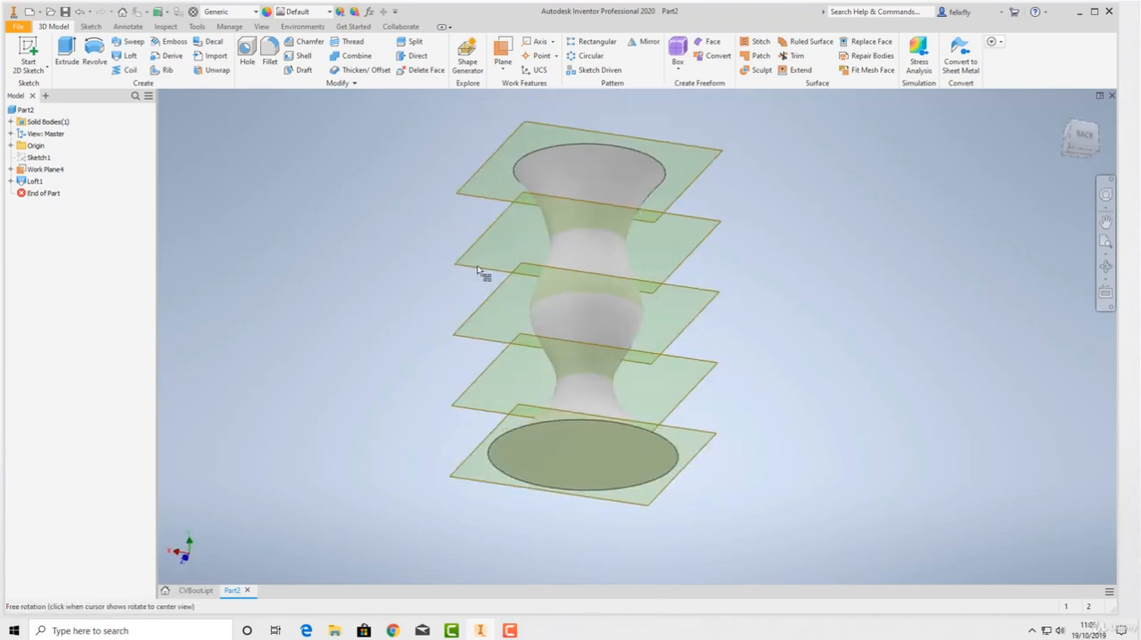
pyautogui.keyDown('shift'); pyautogui.moveTo(645, 323); pyautogui.dragTo(614, 321, button='middle'); pyautogui.keyUp('shift')
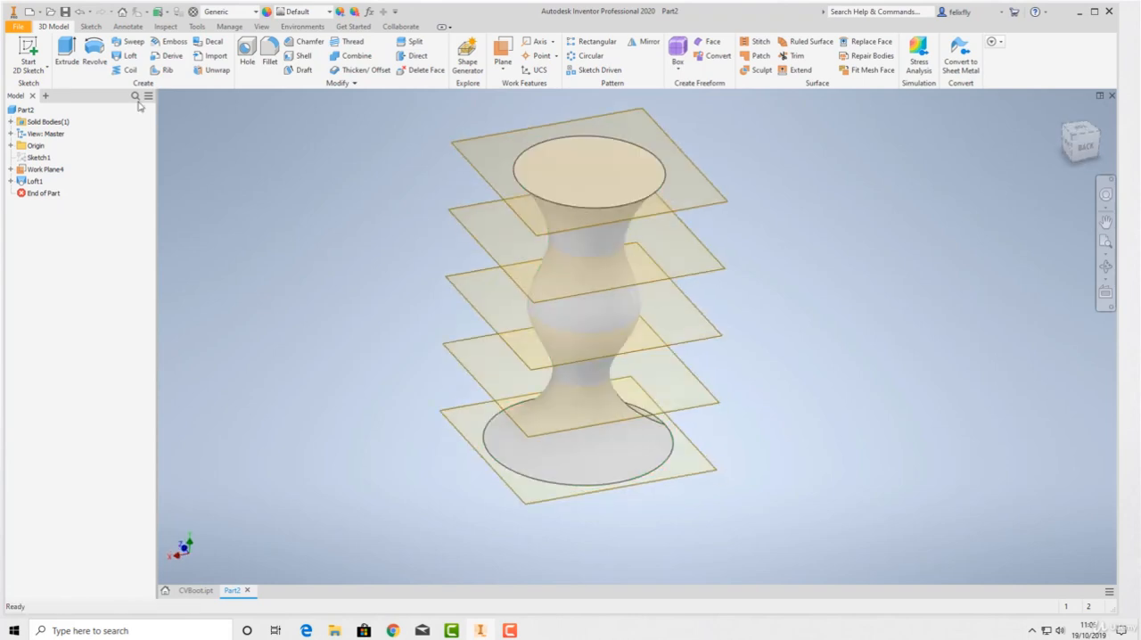
# Open the loft feature for editing, review its section conditions against the side profile, and cancel the edit
pyautogui.rightClick(33, 182)
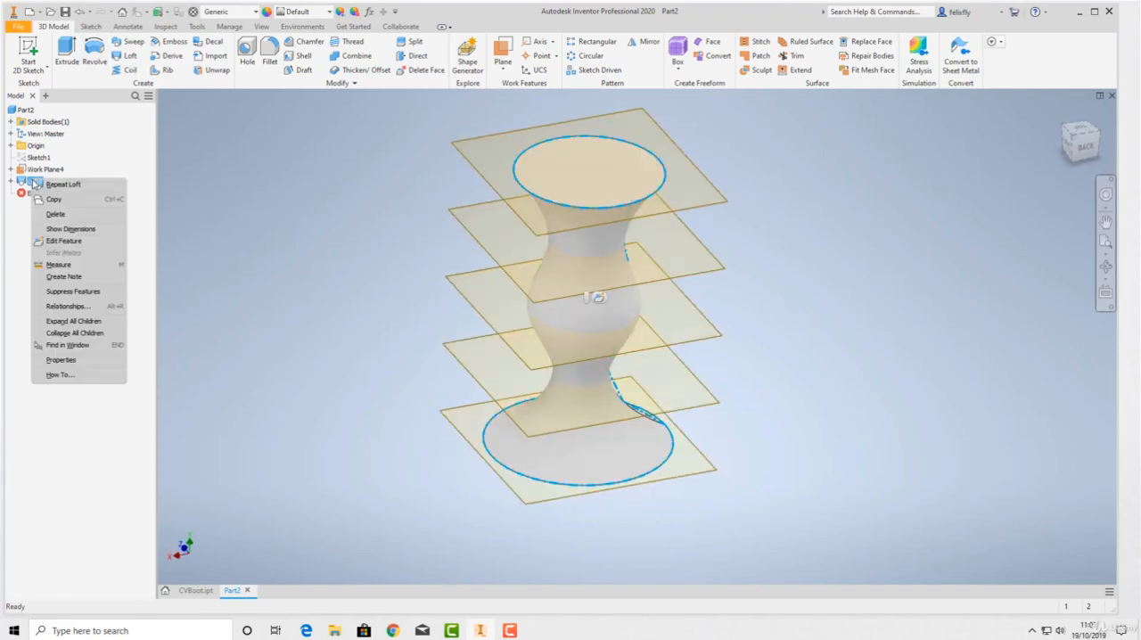
pyautogui.click(61, 240)
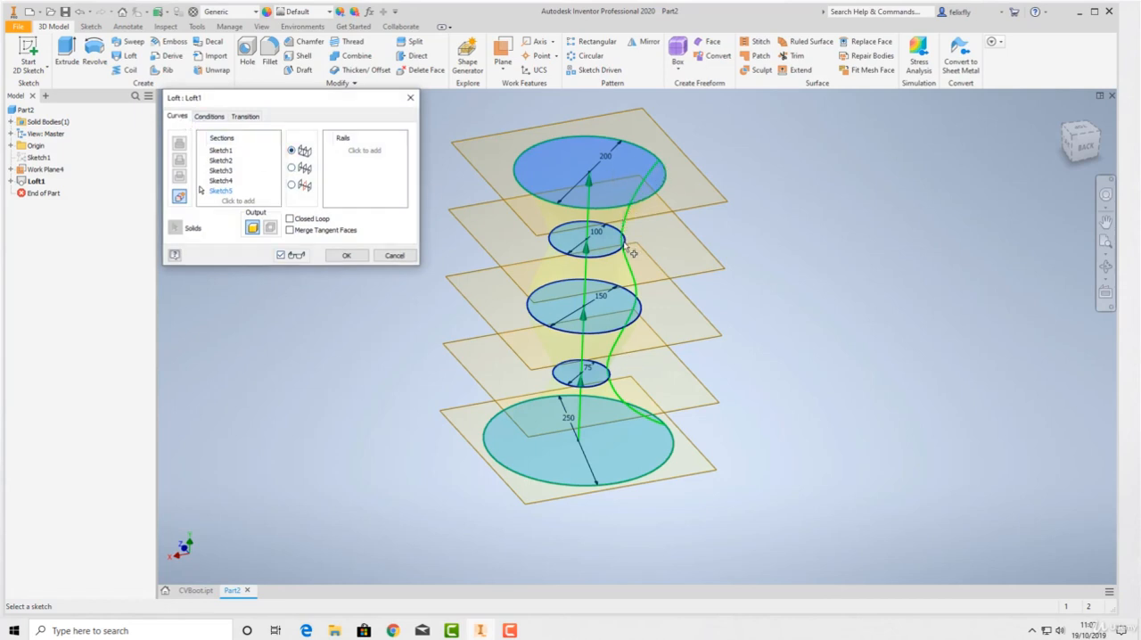
pyautogui.click(209, 117)
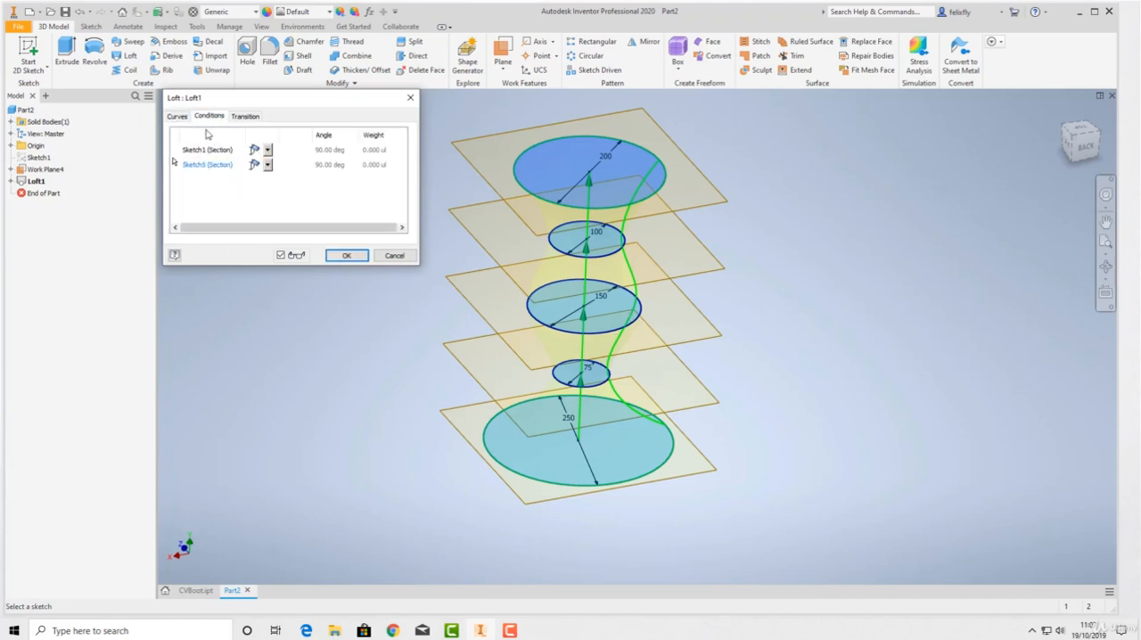
pyautogui.keyDown('shift'); pyautogui.moveTo(692, 351); pyautogui.dragTo(654, 333, button='middle'); pyautogui.keyUp('shift')
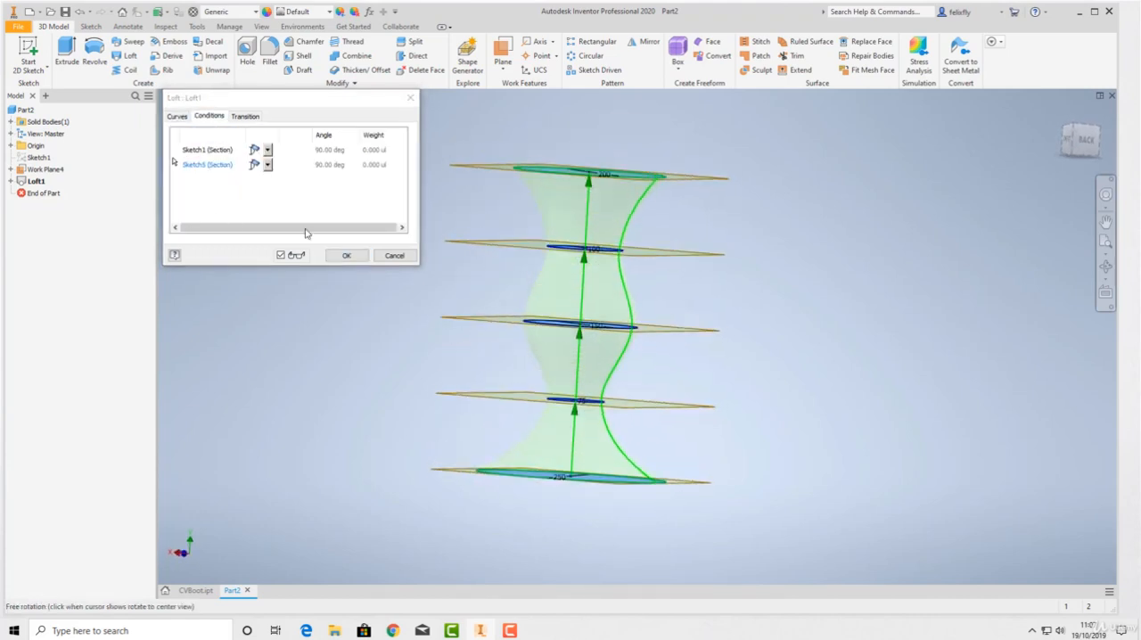
pyautogui.click(378, 258)
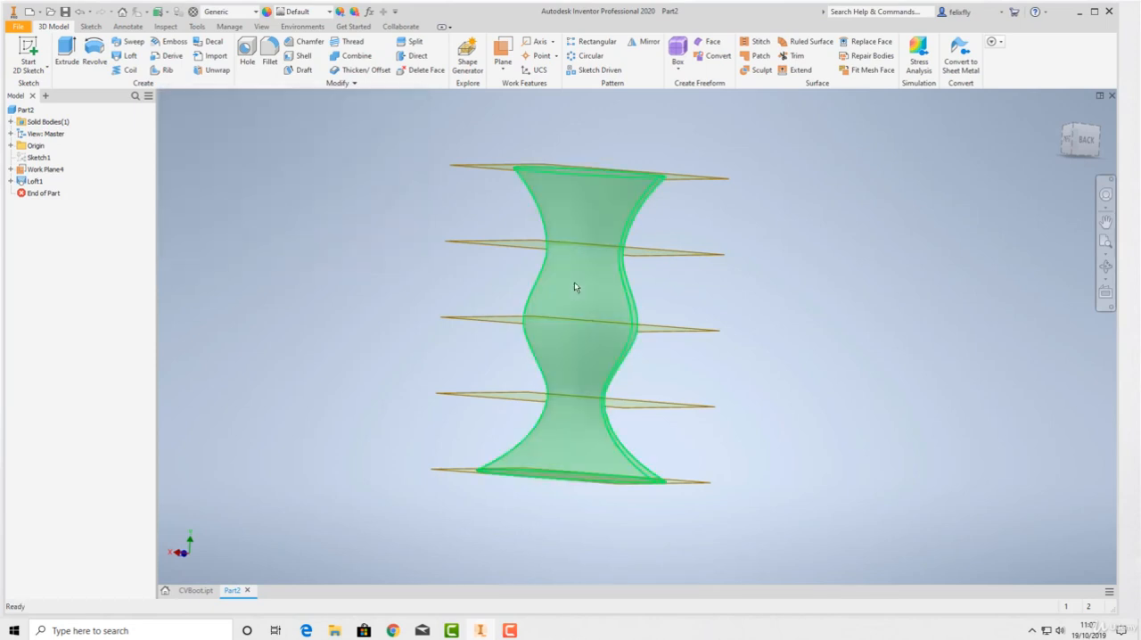
pyautogui.moveTo(561, 250)
pyautogui.keyDown('shift'); pyautogui.mouseDown(button='middle')
pyautogui.moveTo(565, 267)
pyautogui.moveTo(556, 265)
pyautogui.mouseUp(button='middle'); pyautogui.keyUp('shift')
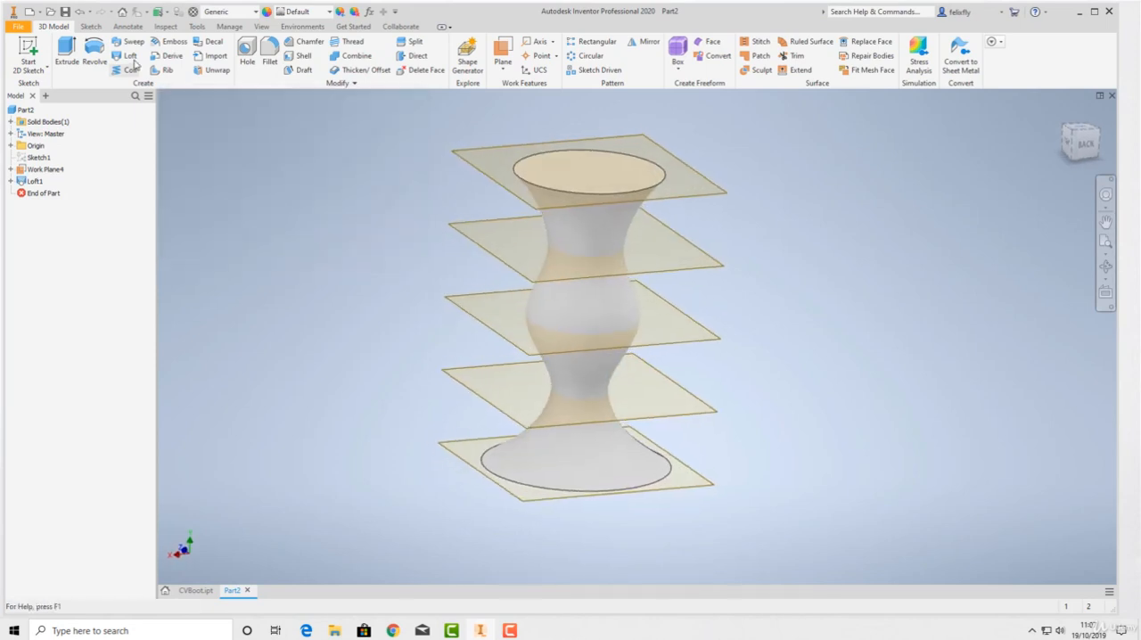
pyautogui.click(129, 56)
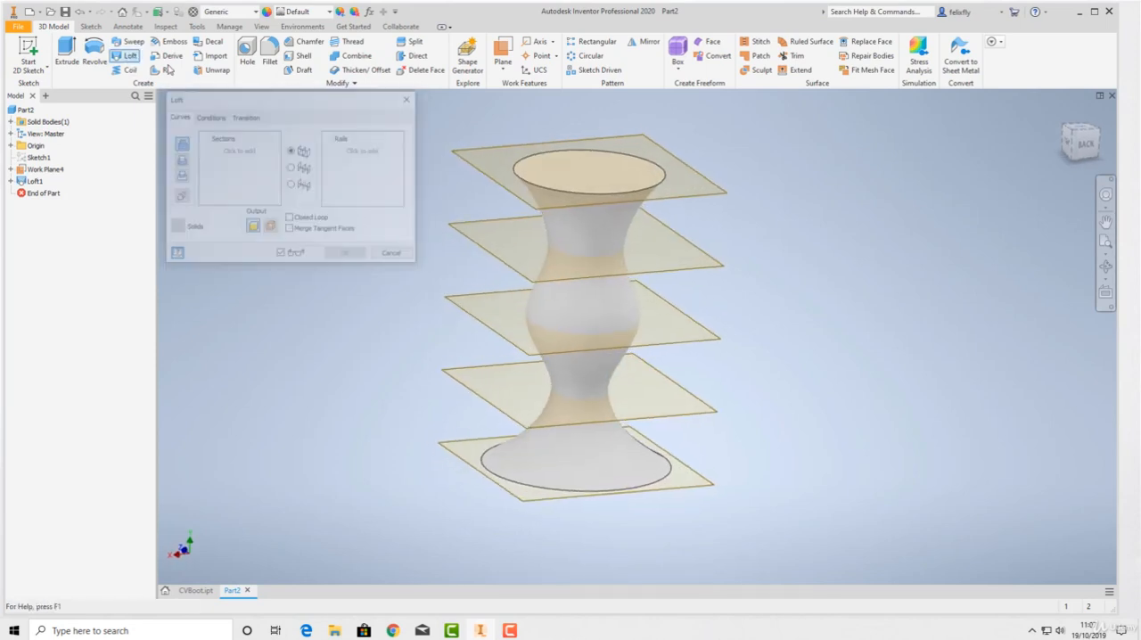
pyautogui.click(392, 257)
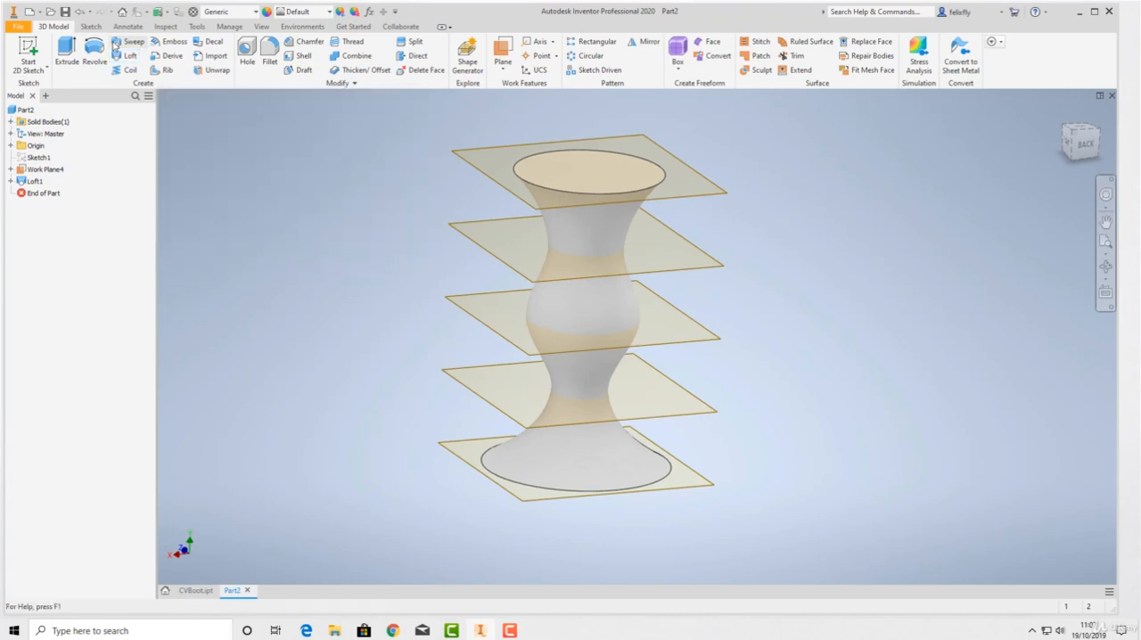
pyautogui.moveTo(254, 221)
pyautogui.keyDown('shift'); pyautogui.mouseDown(button='middle')
pyautogui.moveTo(260, 186)
pyautogui.moveTo(272, 222)
pyautogui.mouseUp(button='middle'); pyautogui.keyUp('shift')
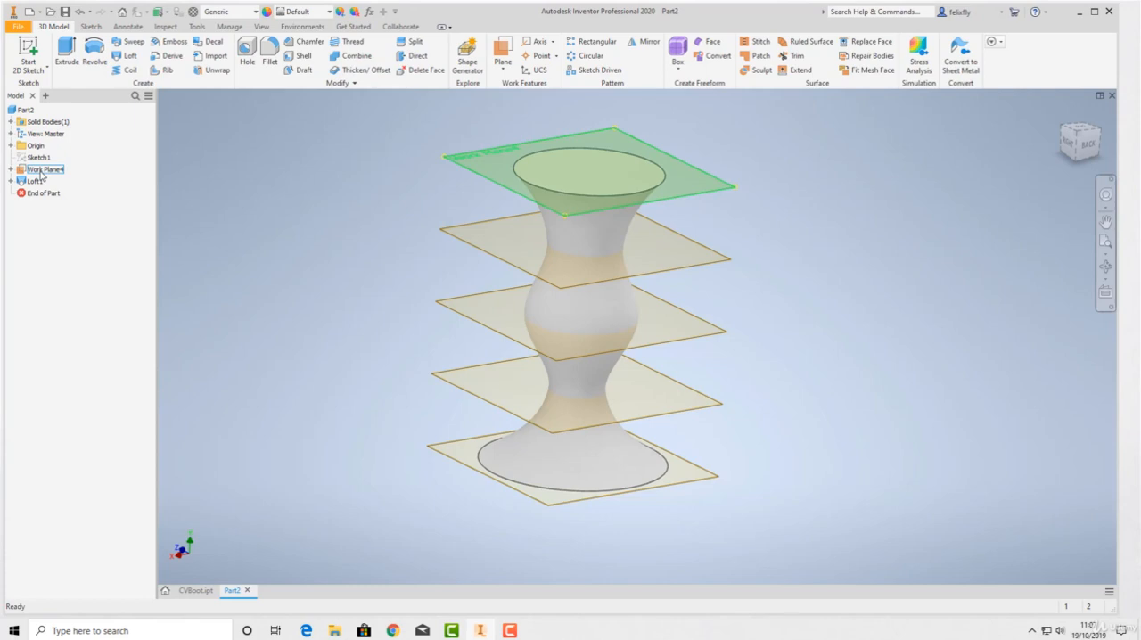
# Expand the nested work planes in the model tree from Work Plane4 down to the XZ Plane
pyautogui.click(11, 181)
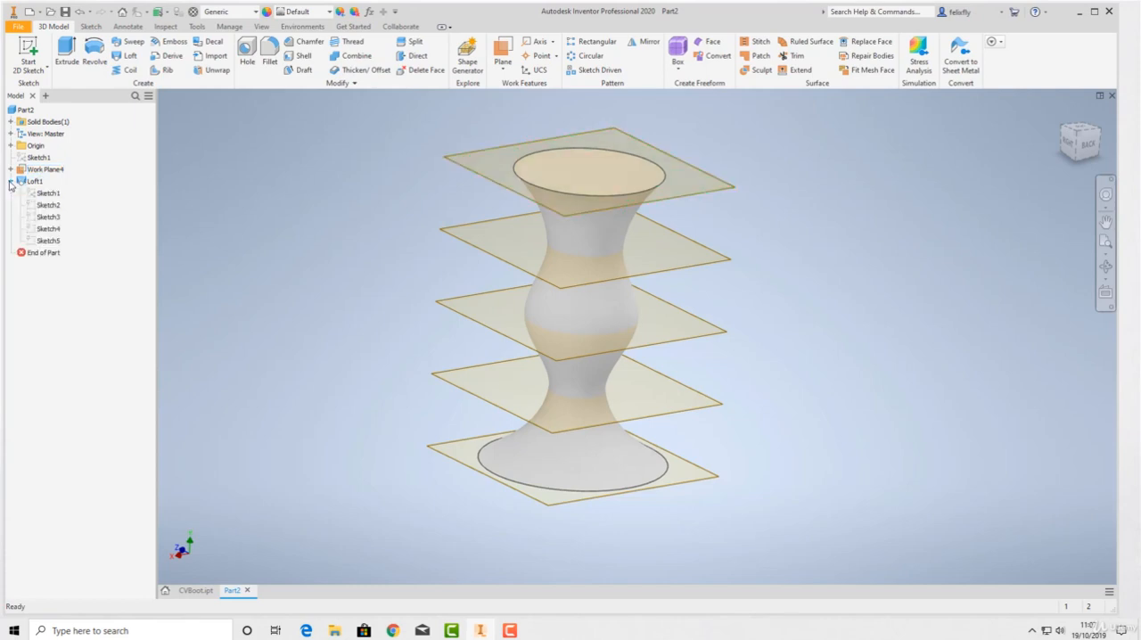
pyautogui.click(11, 182)
pyautogui.click(10, 169)
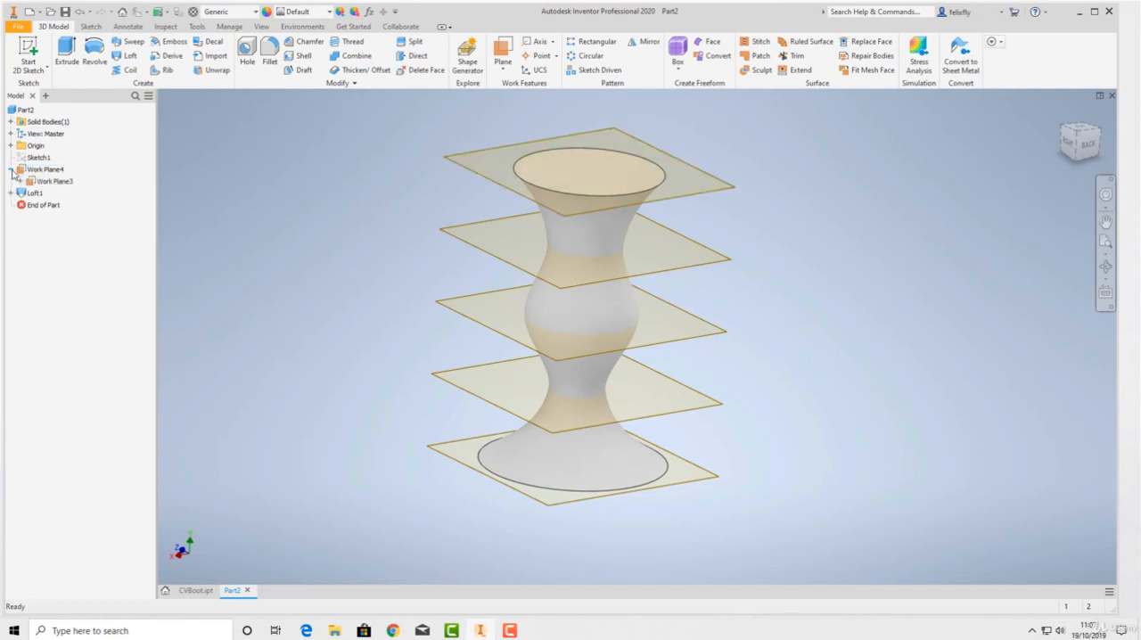
pyautogui.click(10, 171)
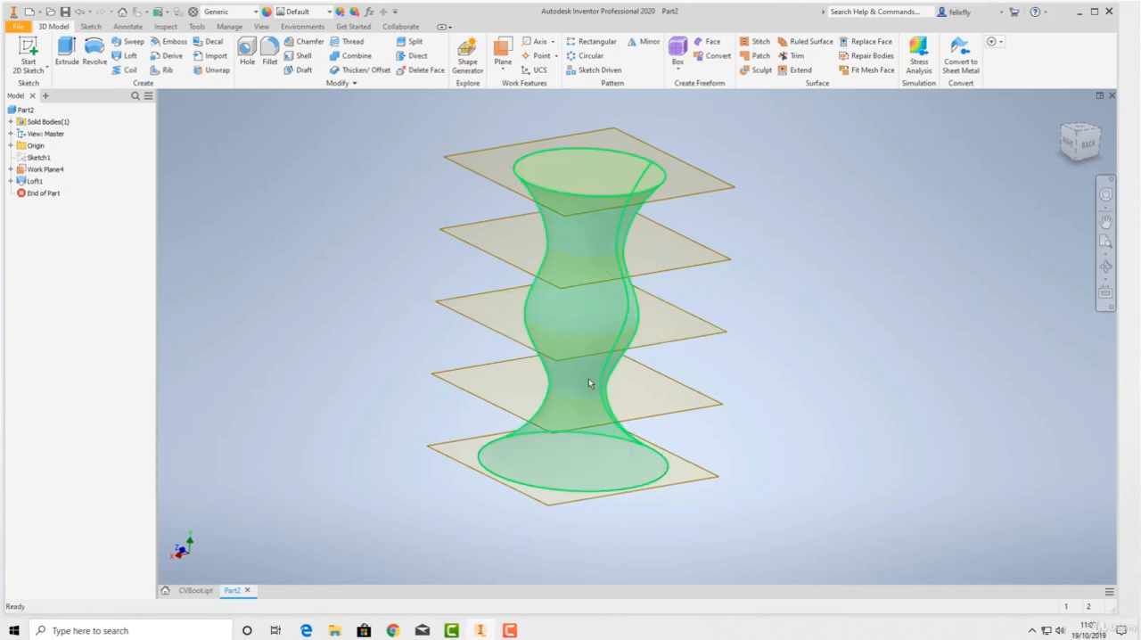
pyautogui.click(11, 170)
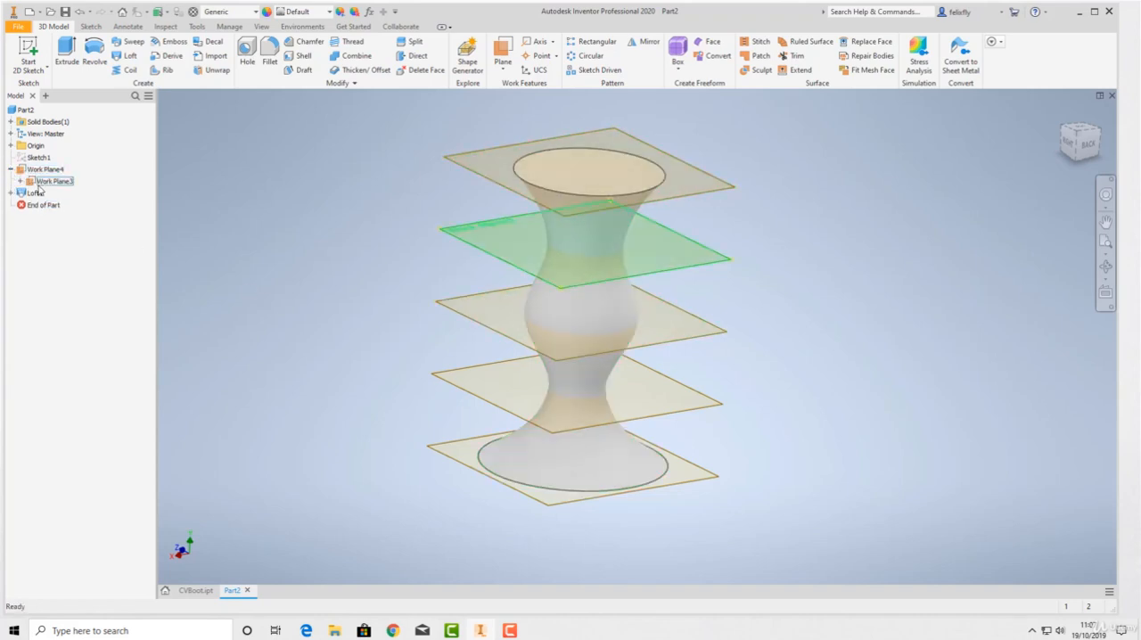
pyautogui.click(20, 182)
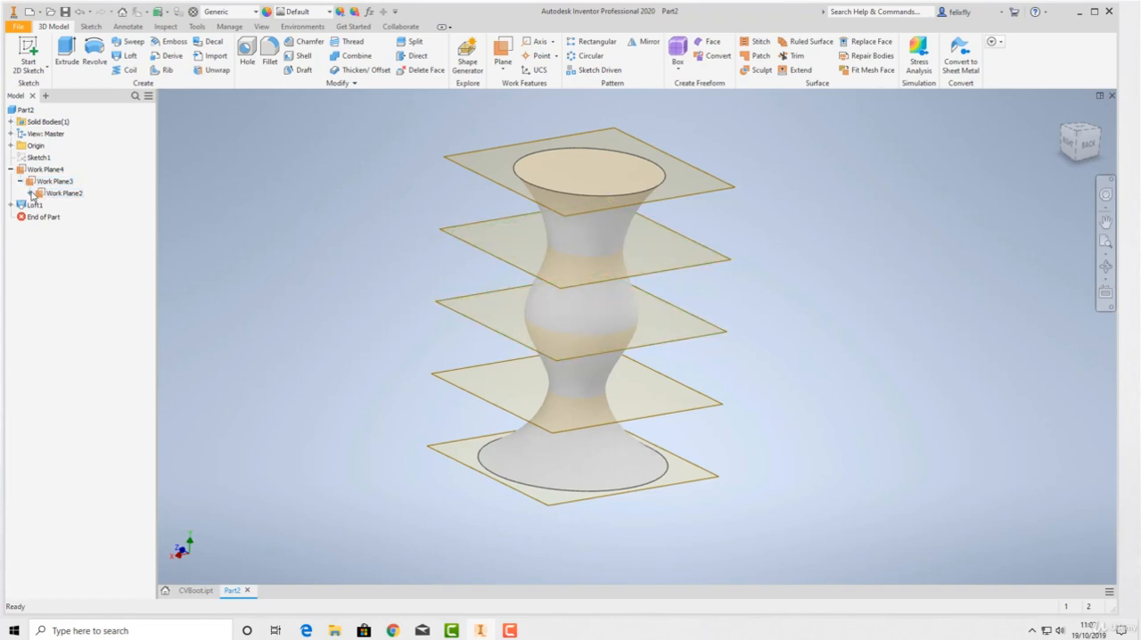
pyautogui.click(30, 192)
pyautogui.click(39, 205)
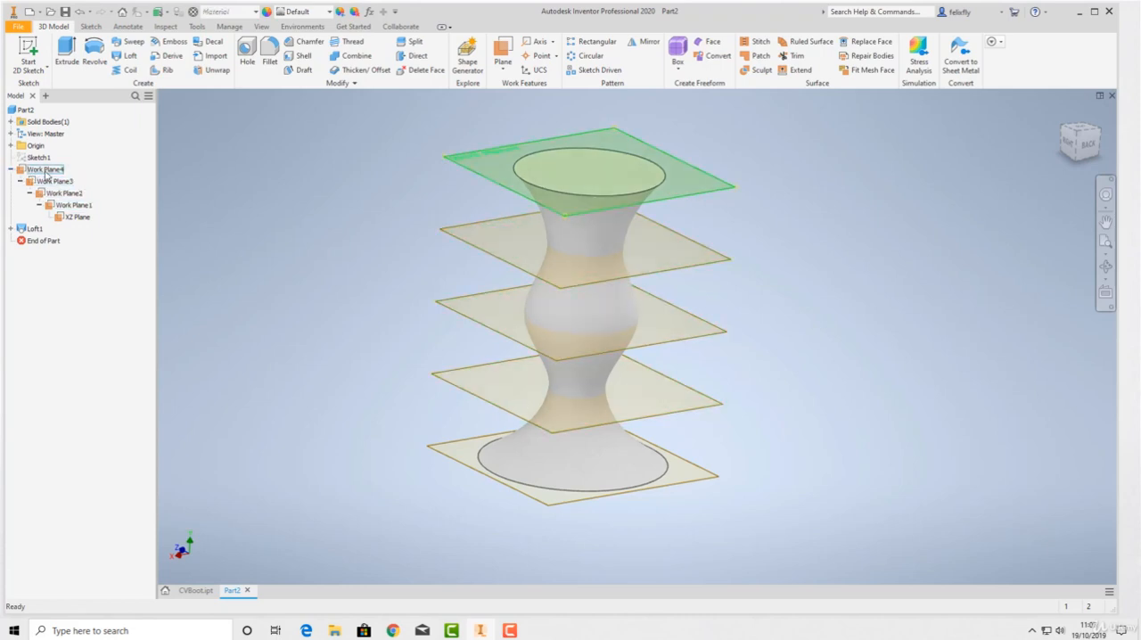
# Hide Work Plane4, Work Plane3, Work Plane2, Work Plane1 and the XZ Plane, and collapse their branch in the model tree
pyautogui.click(44, 169)
pyautogui.rightClick(47, 172)
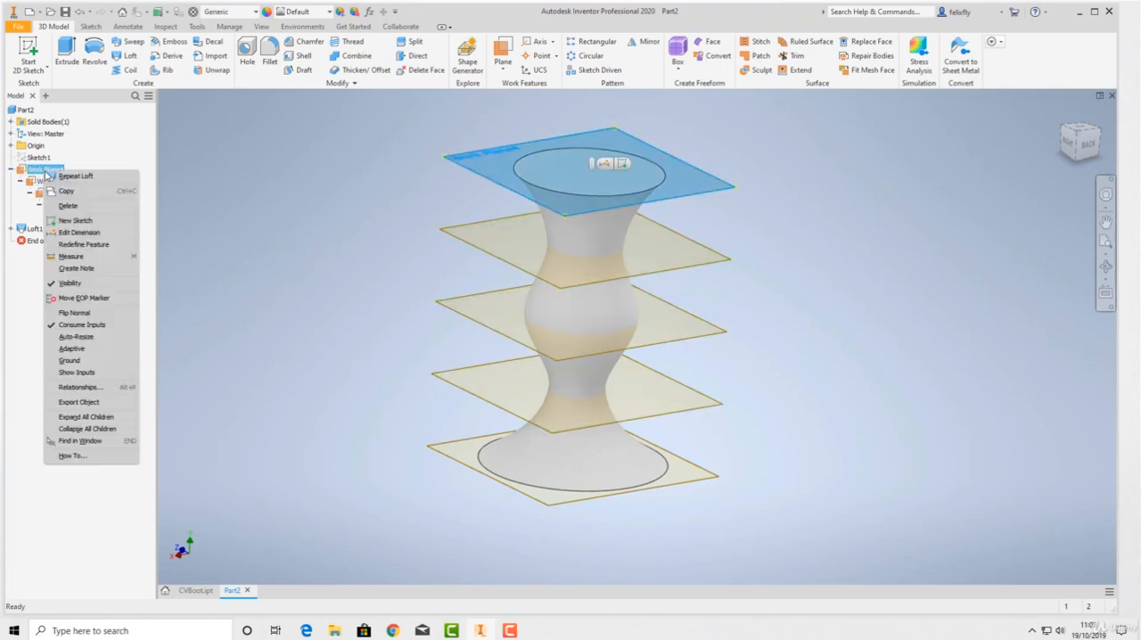
pyautogui.click(72, 283)
pyautogui.rightClick(48, 184)
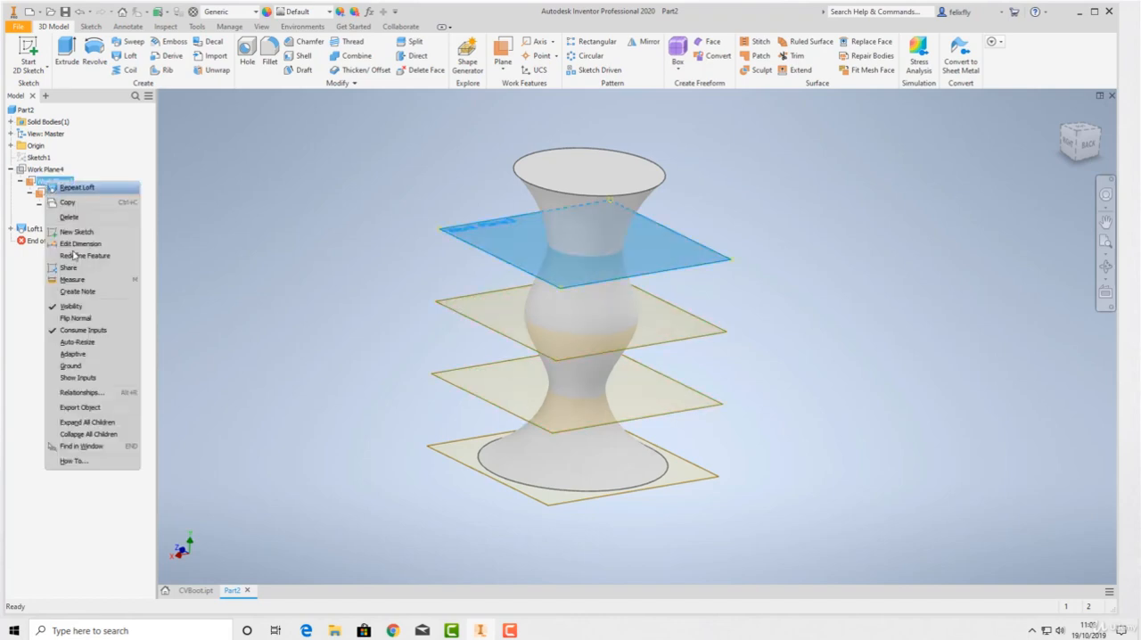
pyautogui.click(80, 306)
pyautogui.rightClick(60, 197)
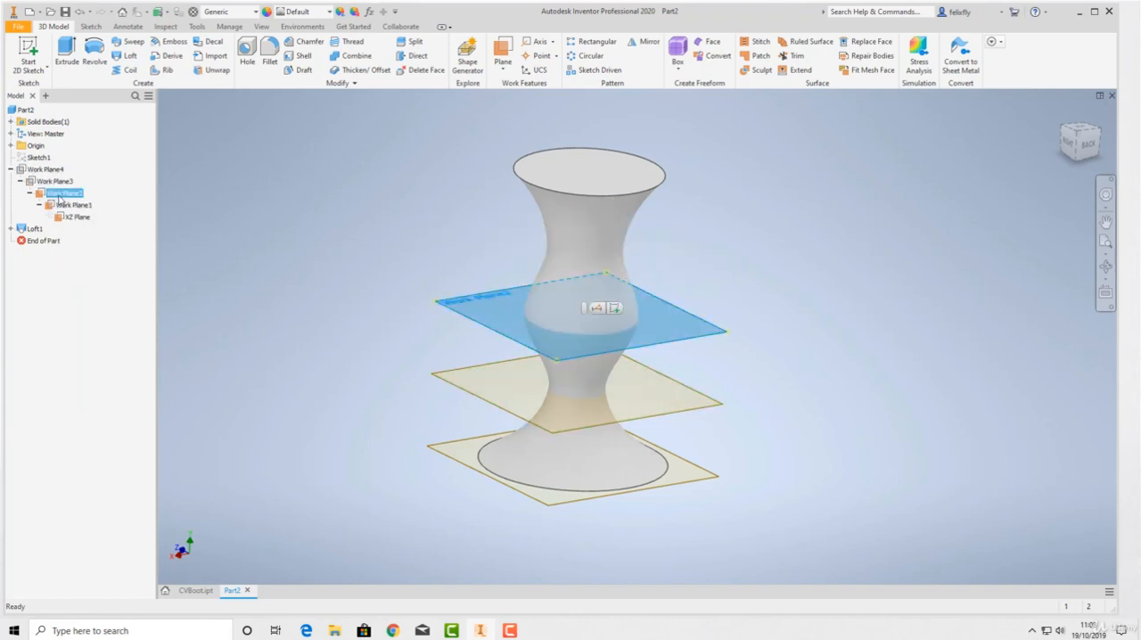
pyautogui.click(94, 321)
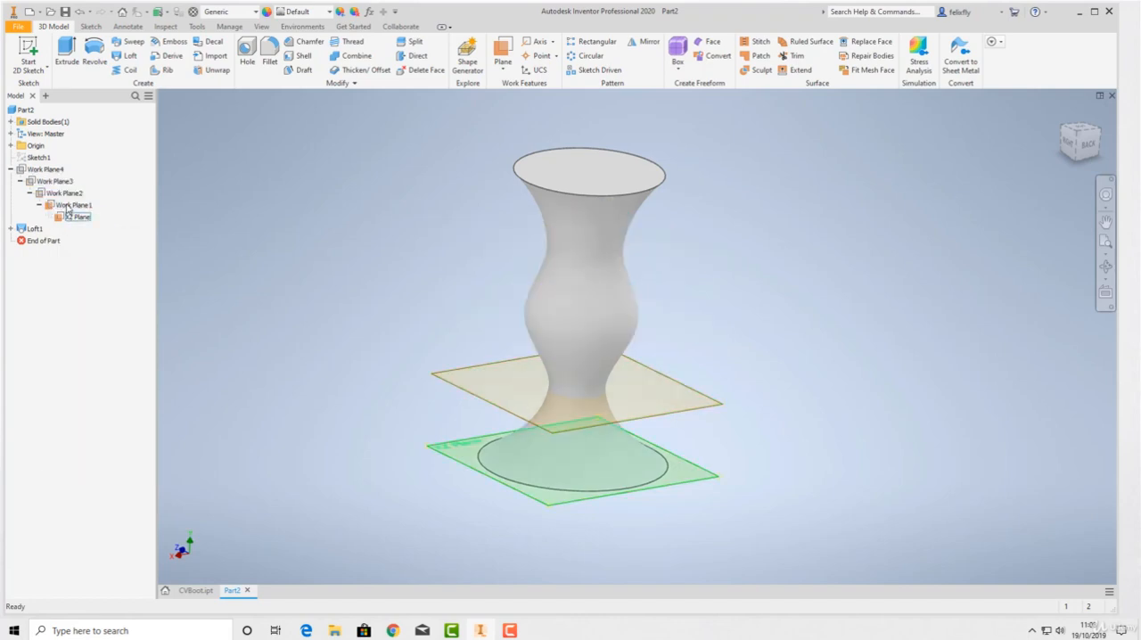
pyautogui.rightClick(70, 206)
pyautogui.click(93, 328)
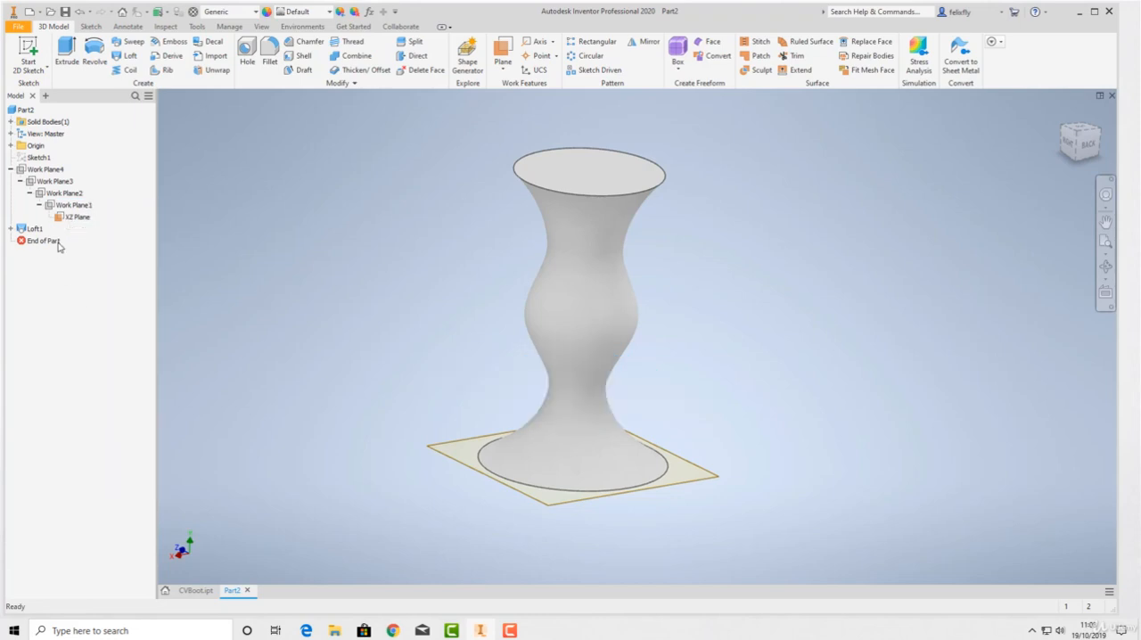
pyautogui.rightClick(67, 217)
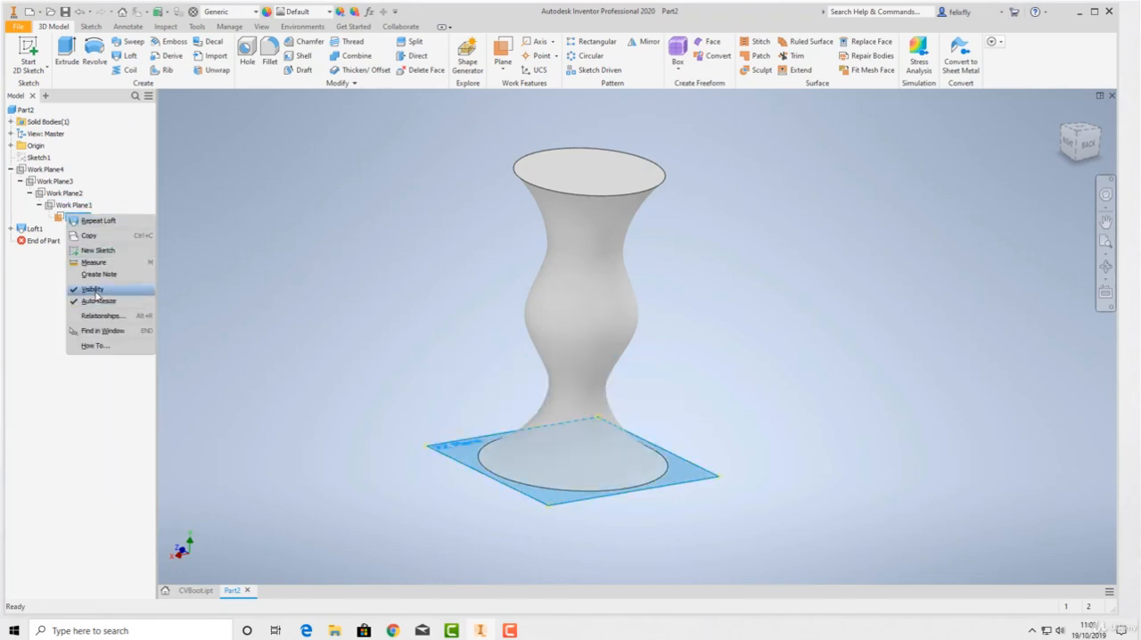
pyautogui.click(95, 291)
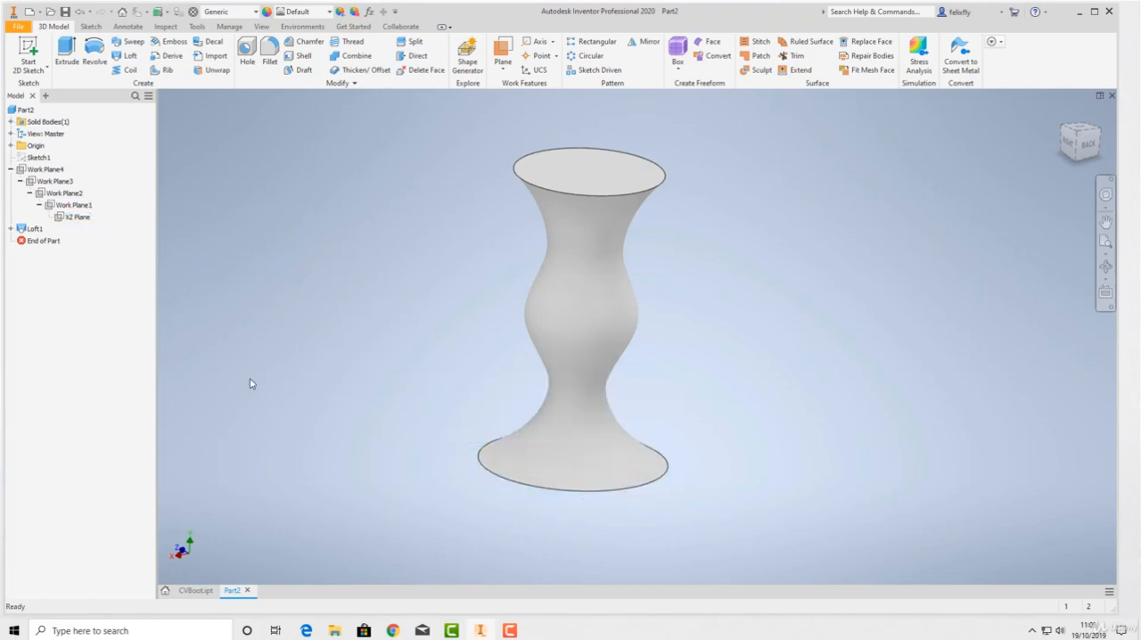
pyautogui.click(11, 170)
# Shell the lofted solid with a 5 mm wall thickness, removing the flat circular face at its upper end
pyautogui.keyDown('shift'); pyautogui.moveTo(580, 362); pyautogui.dragTo(466, 422, button='middle'); pyautogui.keyUp('shift')
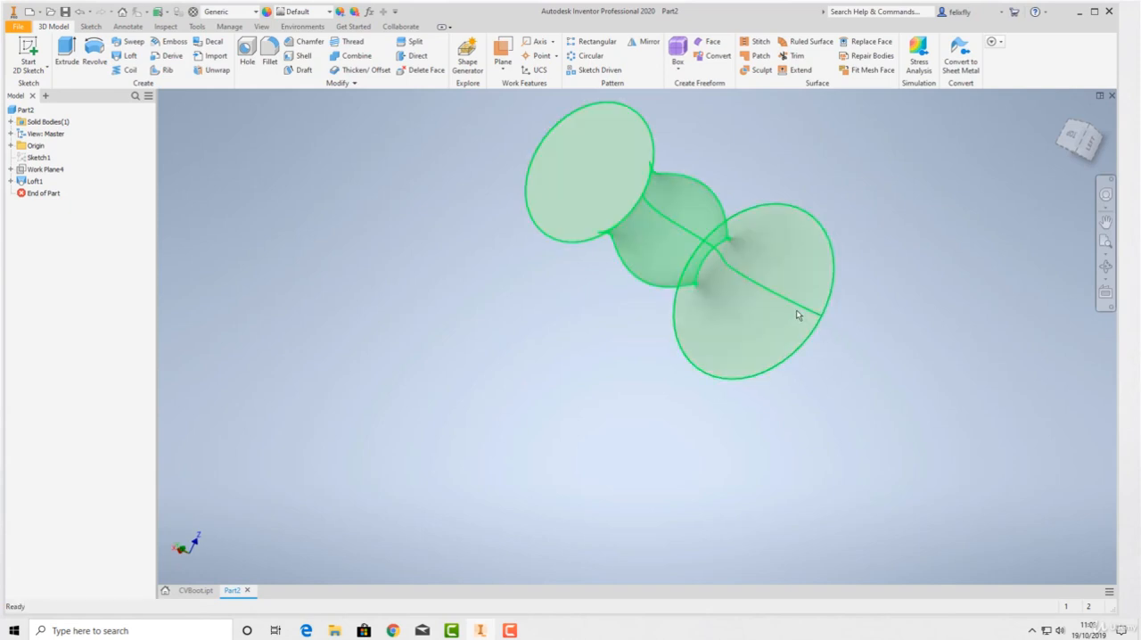
pyautogui.keyDown('shift'); pyautogui.moveTo(629, 250); pyautogui.dragTo(604, 213, button='middle'); pyautogui.keyUp('shift')
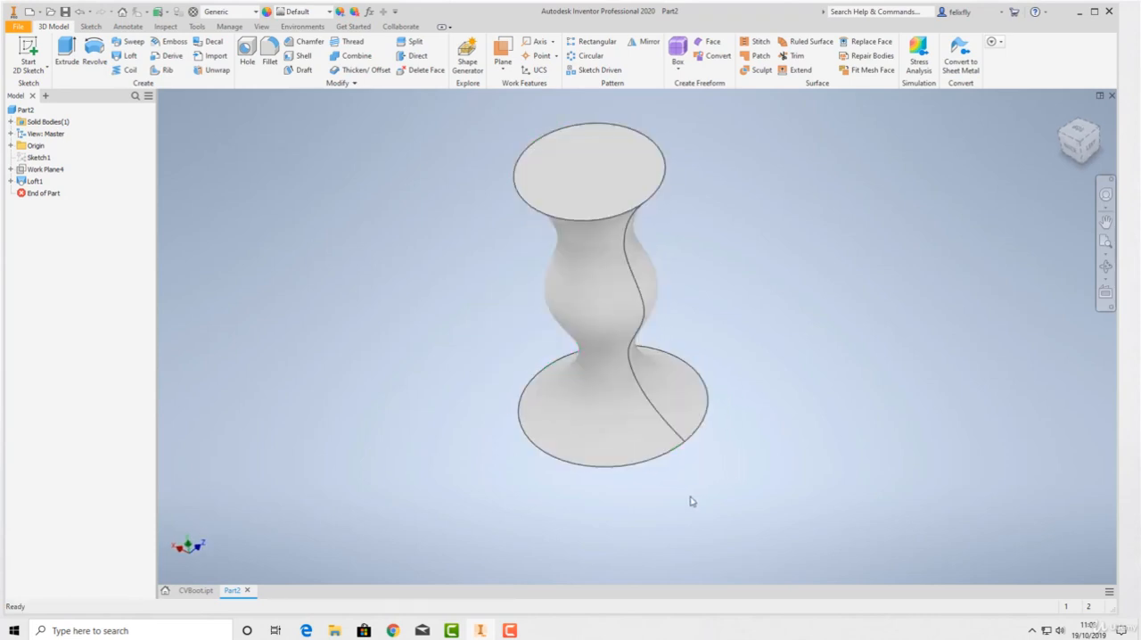
pyautogui.moveTo(480, 264); pyautogui.dragTo(436, 356, button='middle')
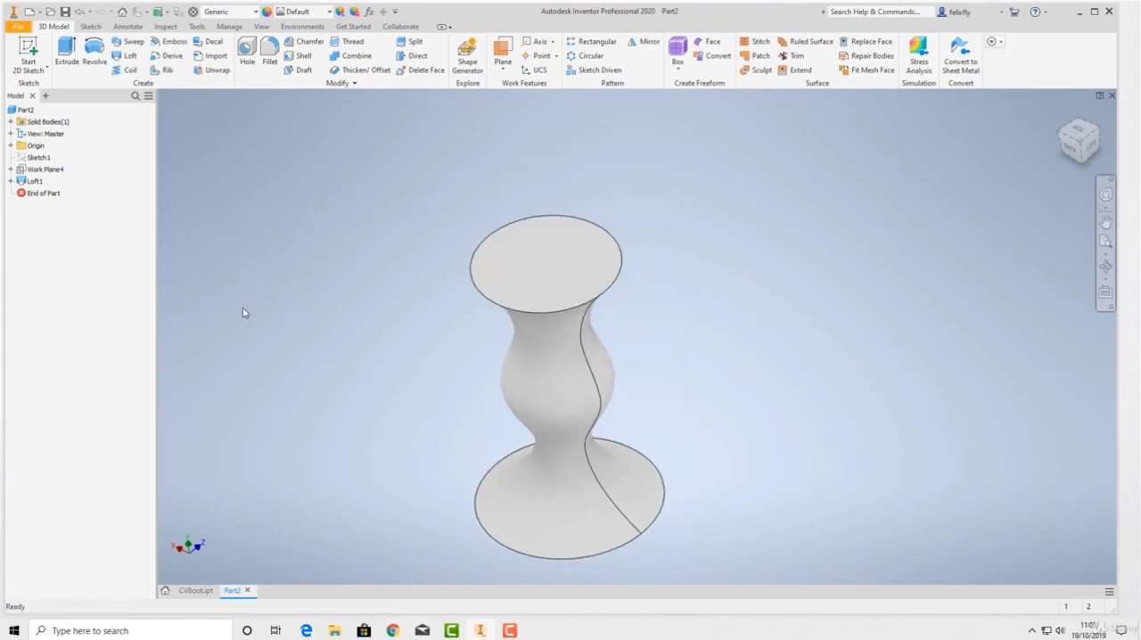
pyautogui.click(300, 57)
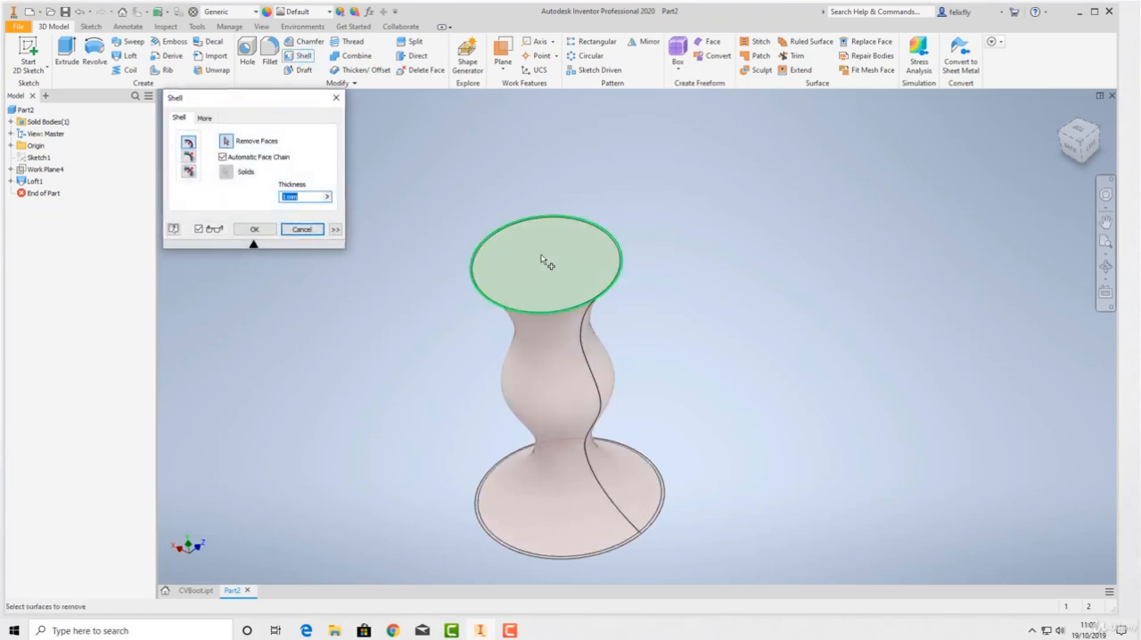
pyautogui.click(305, 195)
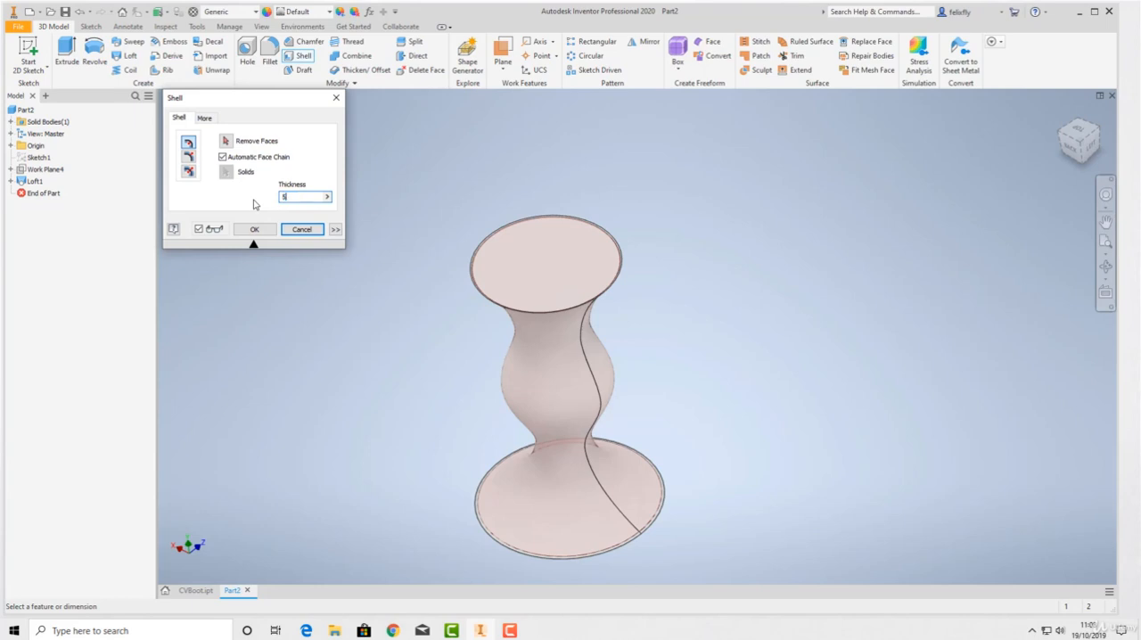
pyautogui.click(569, 281)
pyautogui.press('Return')
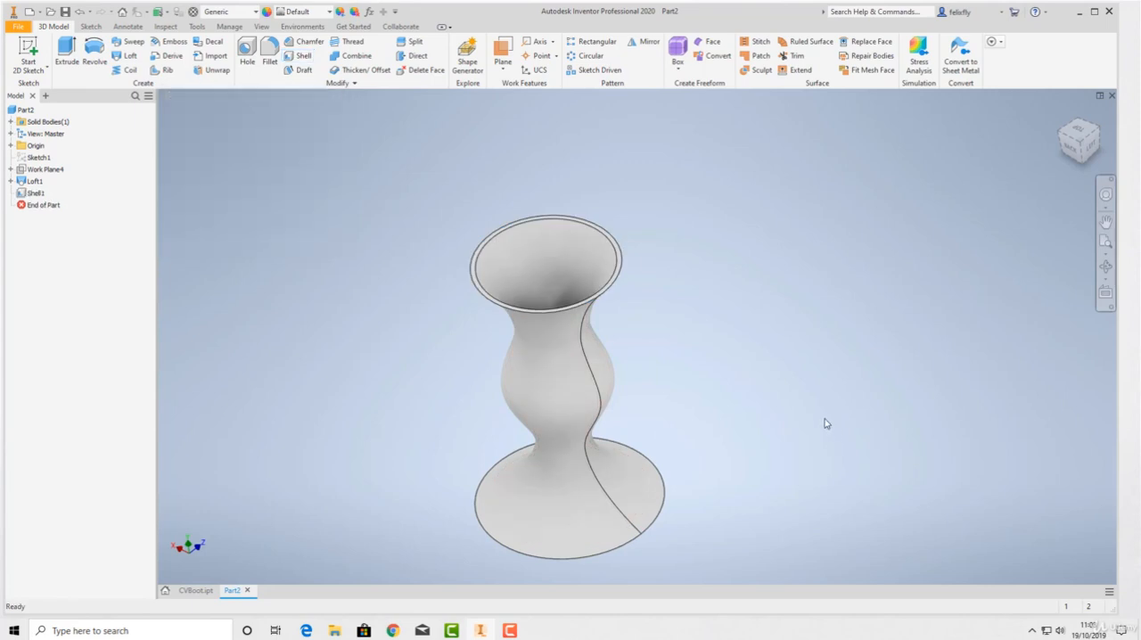
# Fillet the outer circular edge of the vase's base with a 2 mm radius
pyautogui.moveTo(731, 408)
pyautogui.keyDown('shift'); pyautogui.mouseDown(button='middle')
pyautogui.moveTo(820, 364)
pyautogui.moveTo(889, 354)
pyautogui.moveTo(921, 451)
pyautogui.moveTo(937, 465)
pyautogui.moveTo(906, 431)
pyautogui.moveTo(897, 446)
pyautogui.moveTo(904, 314)
pyautogui.moveTo(909, 341)
pyautogui.moveTo(857, 374)
pyautogui.mouseUp(button='middle'); pyautogui.keyUp('shift')
pyautogui.moveTo(603, 407); pyautogui.dragTo(648, 292, button='middle')
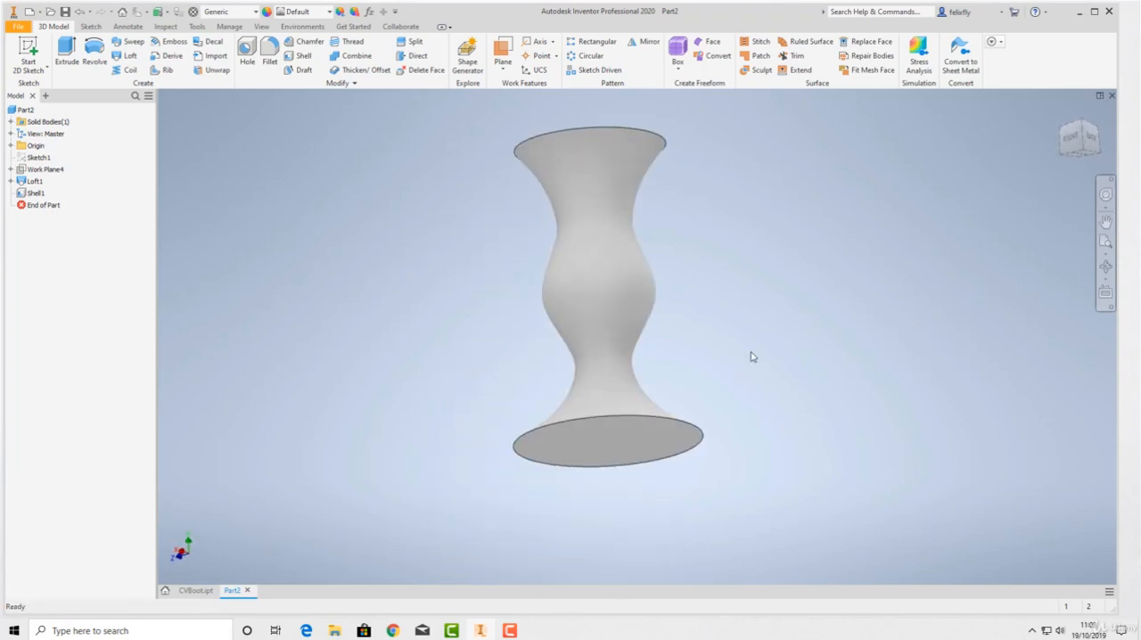
pyautogui.click(269, 50)
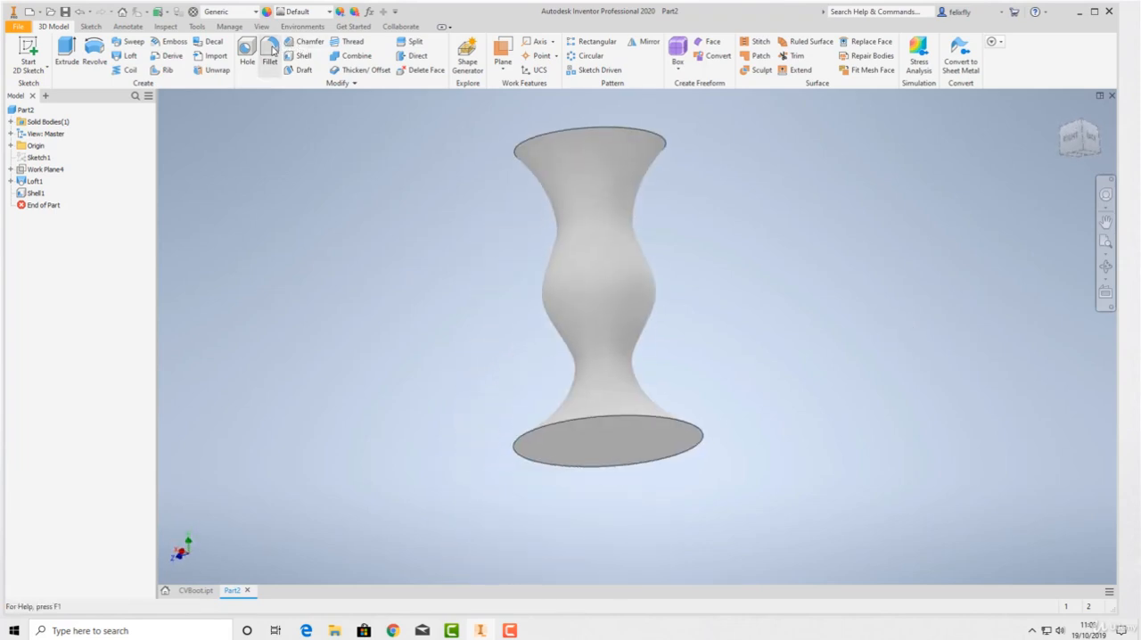
pyautogui.scroll(-3, 614, 421)
pyautogui.scroll(-3, 764, 449)
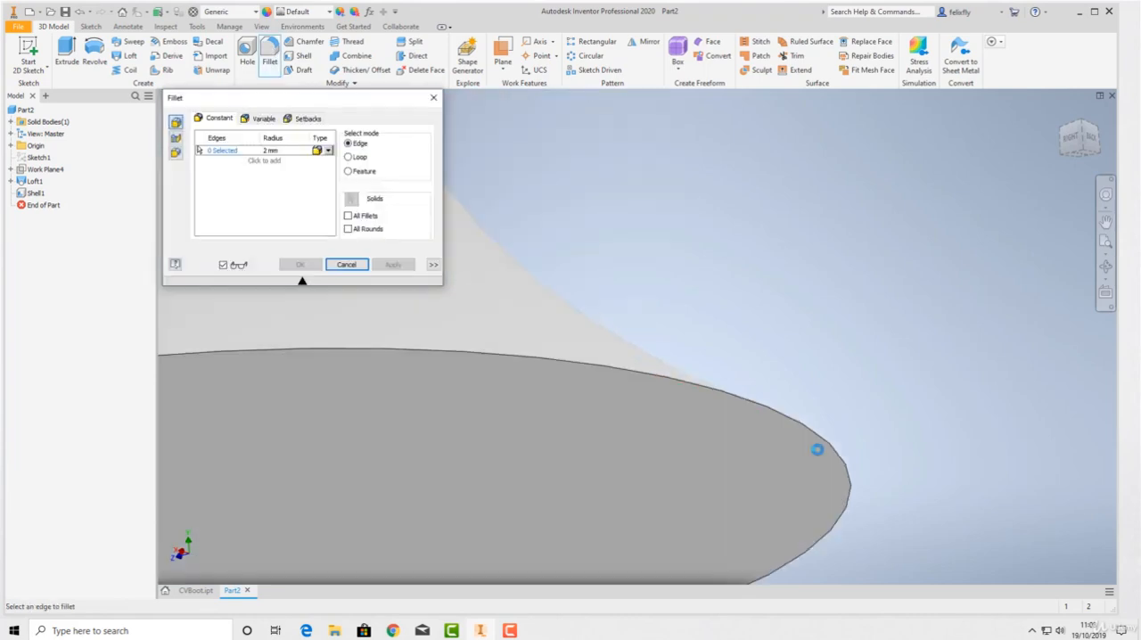
pyautogui.keyDown('shift'); pyautogui.moveTo(550, 413); pyautogui.dragTo(557, 427, button='middle'); pyautogui.keyUp('shift')
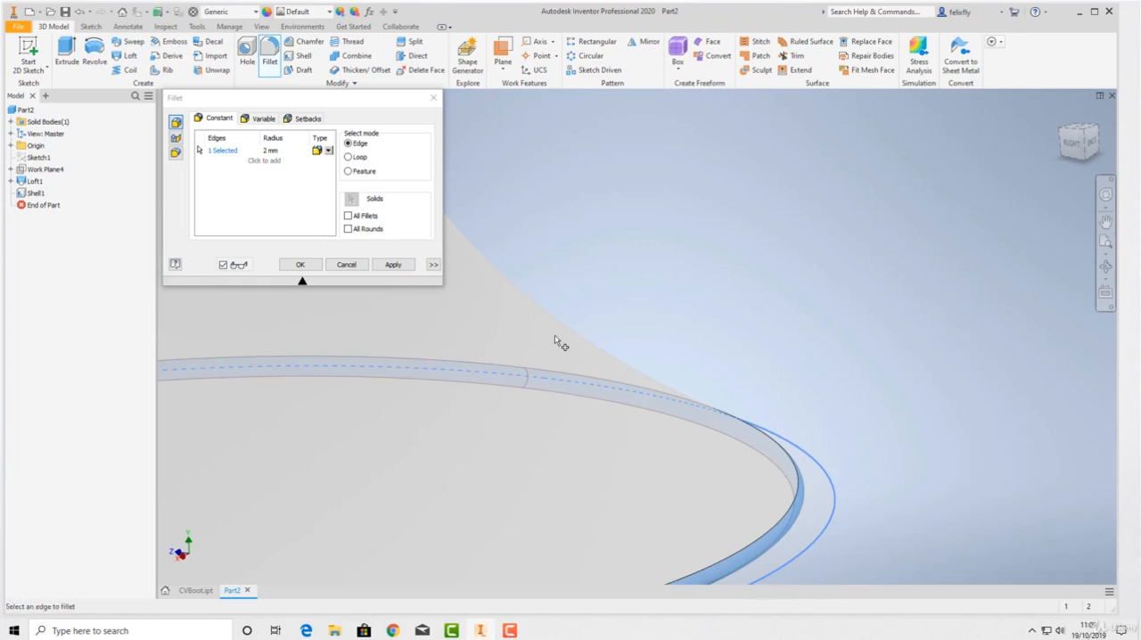
pyautogui.click(301, 263)
pyautogui.scroll(4, 374, 200)
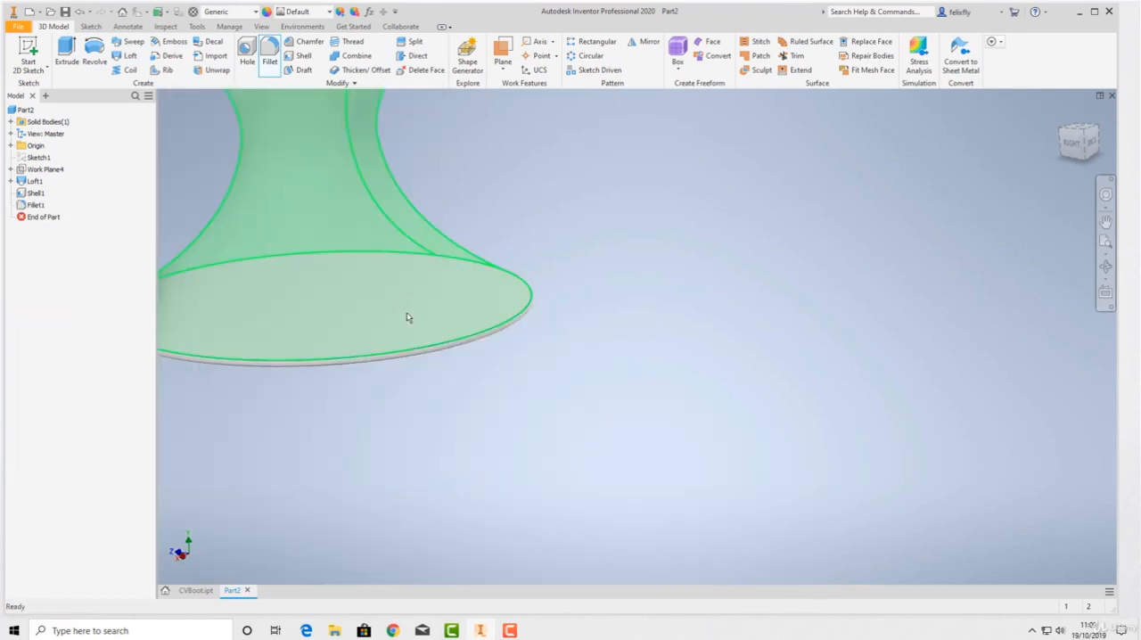
# Fillet both the outer and inner edges of the vase's upper rim with a 2 mm radius
pyautogui.keyDown('shift'); pyautogui.moveTo(407, 317); pyautogui.dragTo(572, 555, button='middle'); pyautogui.keyUp('shift')
pyautogui.scroll(3, 433, 314)
pyautogui.keyDown('shift'); pyautogui.moveTo(496, 248); pyautogui.dragTo(495, 265, button='middle'); pyautogui.keyUp('shift')
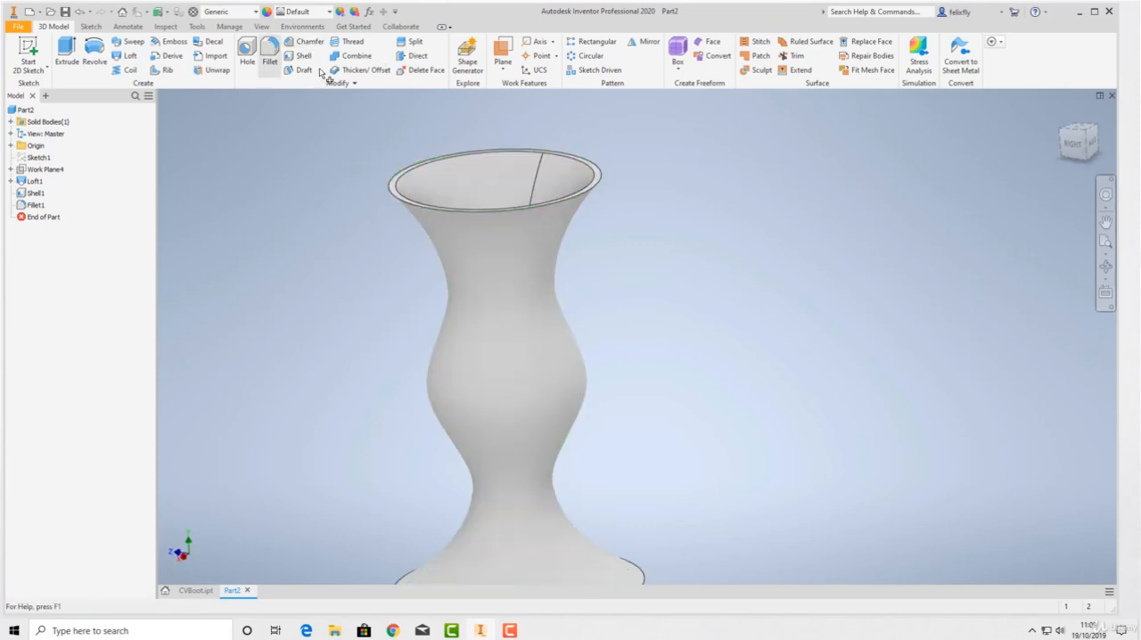
pyautogui.click(269, 49)
pyautogui.scroll(-3, 560, 144)
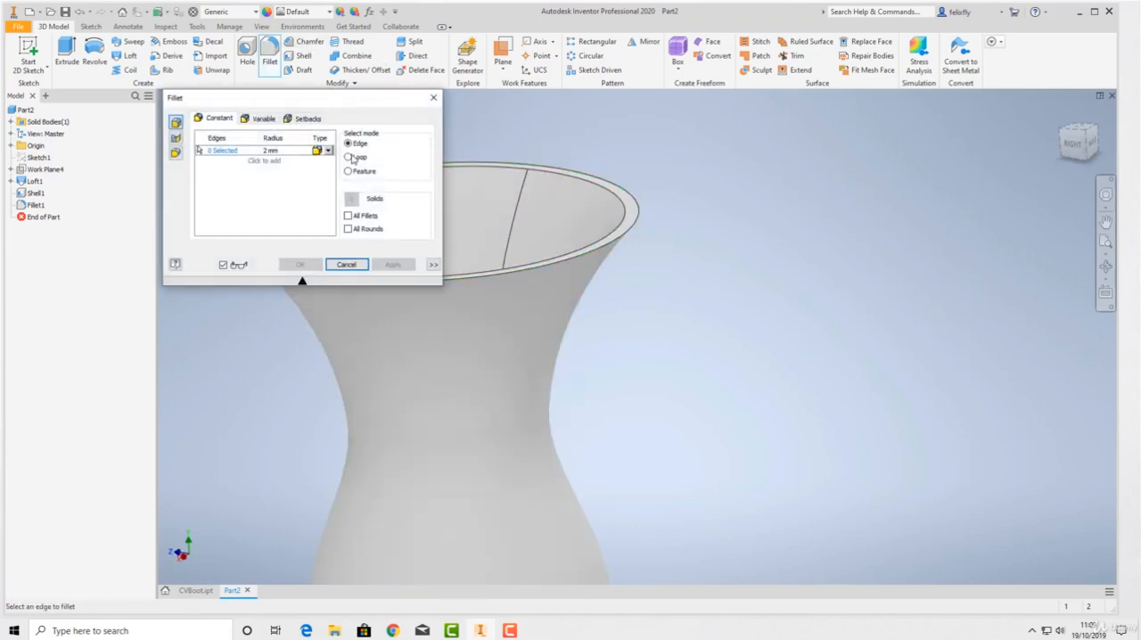
pyautogui.click(629, 236)
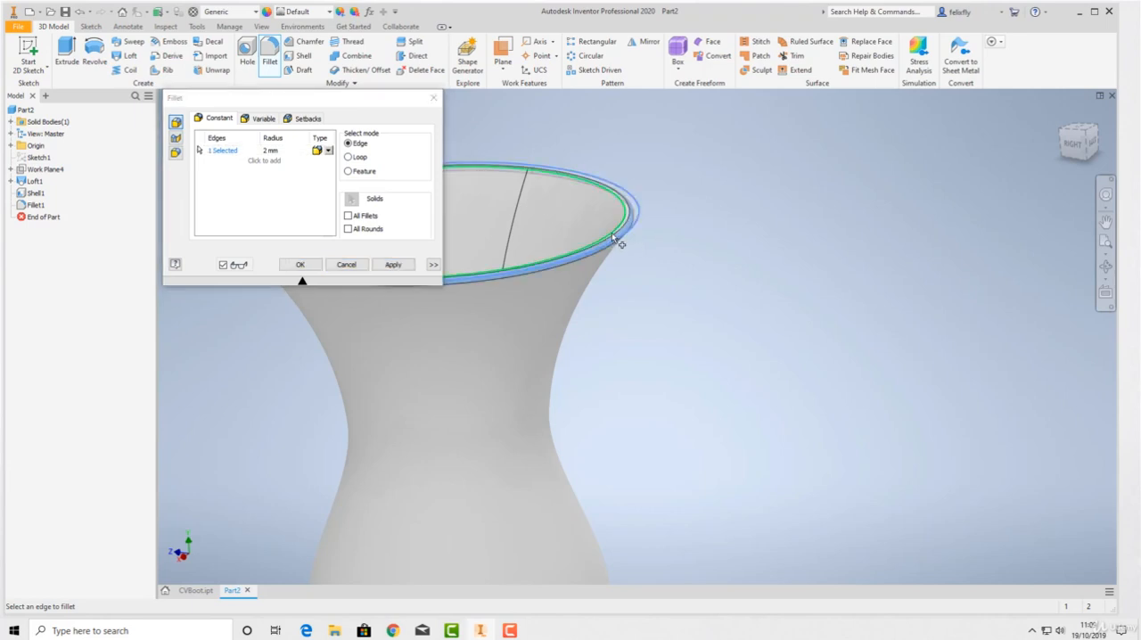
pyautogui.click(300, 264)
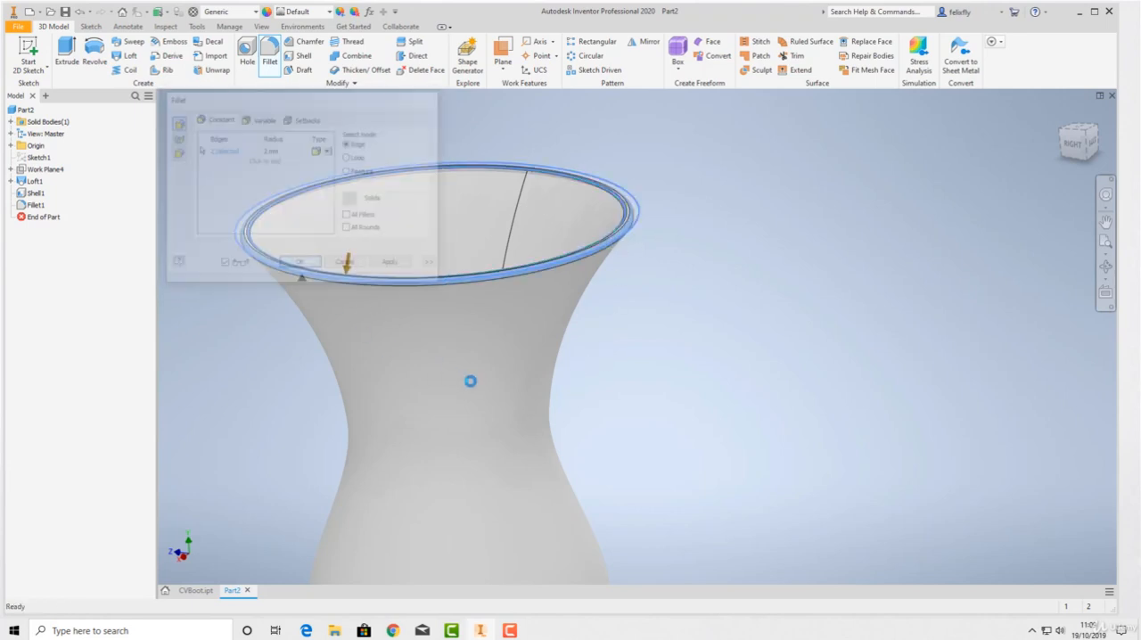
# Examine the finished hollow vase from below, above, the side and behind, including its rounded rim and base
pyautogui.keyDown('shift'); pyautogui.moveTo(507, 312); pyautogui.dragTo(510, 246, button='middle'); pyautogui.keyUp('shift')
pyautogui.scroll(-5, 415, 296)
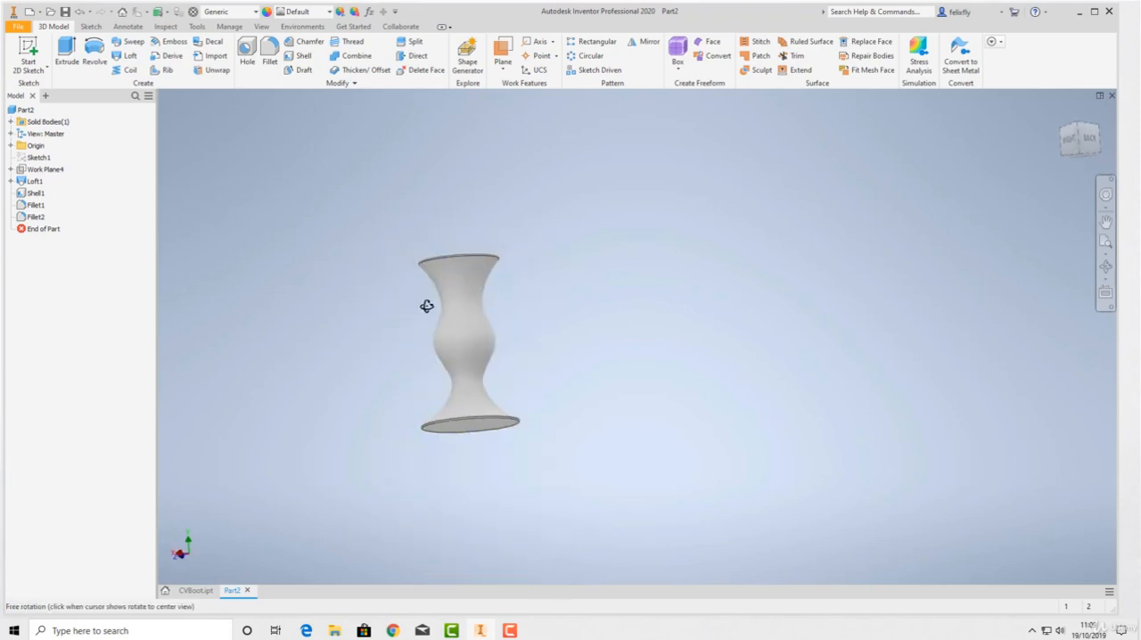
pyautogui.keyDown('shift'); pyautogui.moveTo(433, 310); pyautogui.dragTo(482, 337, button='middle'); pyautogui.keyUp('shift')
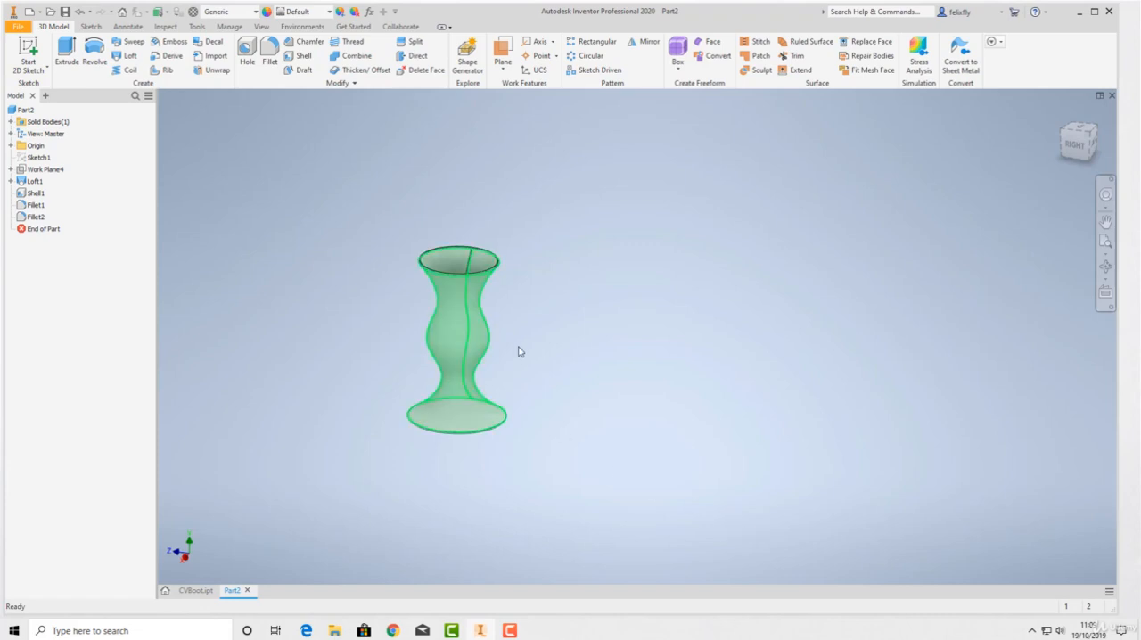
pyautogui.scroll(3, 482, 272)
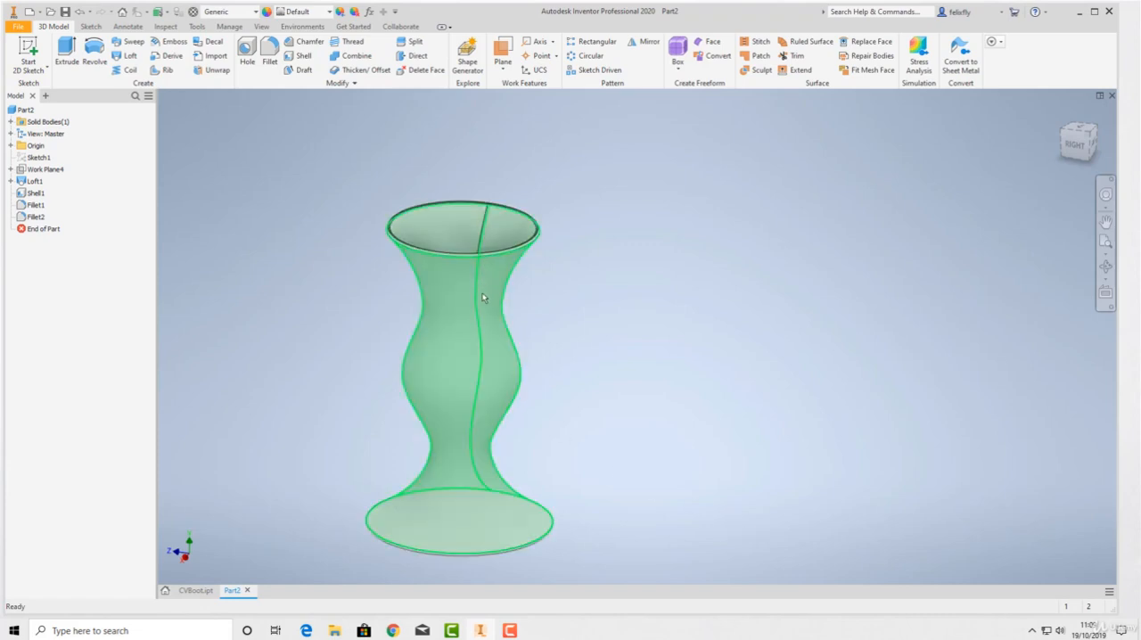
pyautogui.scroll(-3, 481, 300)
pyautogui.keyDown('shift'); pyautogui.moveTo(436, 324); pyautogui.dragTo(312, 374, button='middle'); pyautogui.keyUp('shift')
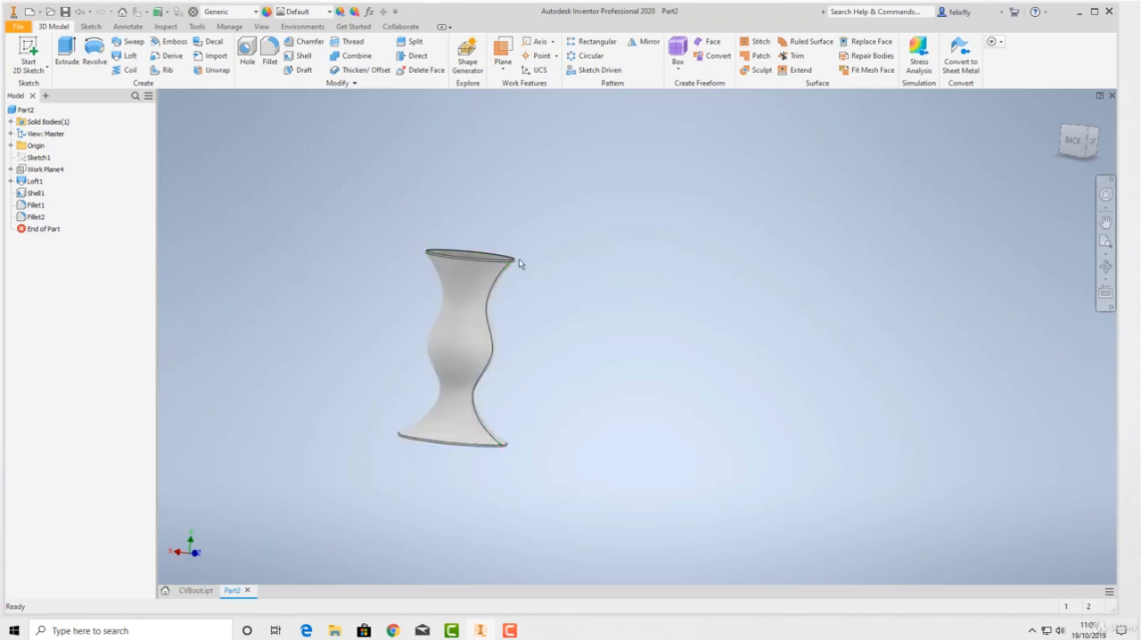
pyautogui.moveTo(482, 255)
pyautogui.keyDown('shift'); pyautogui.mouseDown(button='middle')
pyautogui.moveTo(472, 302)
pyautogui.moveTo(448, 313)
pyautogui.moveTo(477, 267)
pyautogui.mouseUp(button='middle'); pyautogui.keyUp('shift')
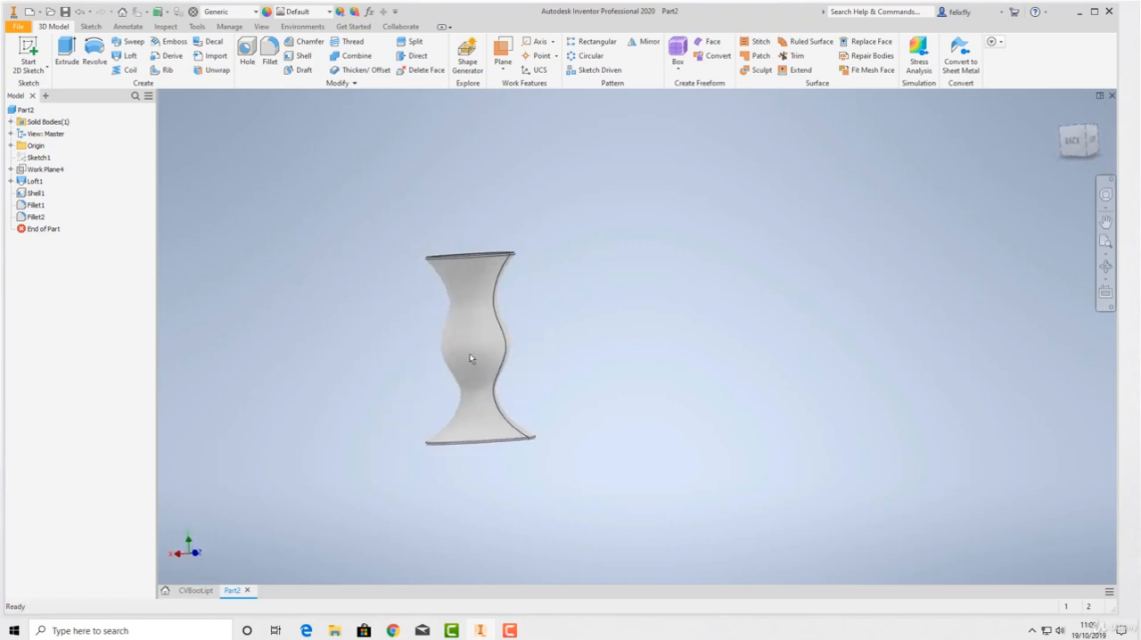
pyautogui.keyDown('shift'); pyautogui.moveTo(483, 328); pyautogui.dragTo(474, 358, button='middle'); pyautogui.keyUp('shift')
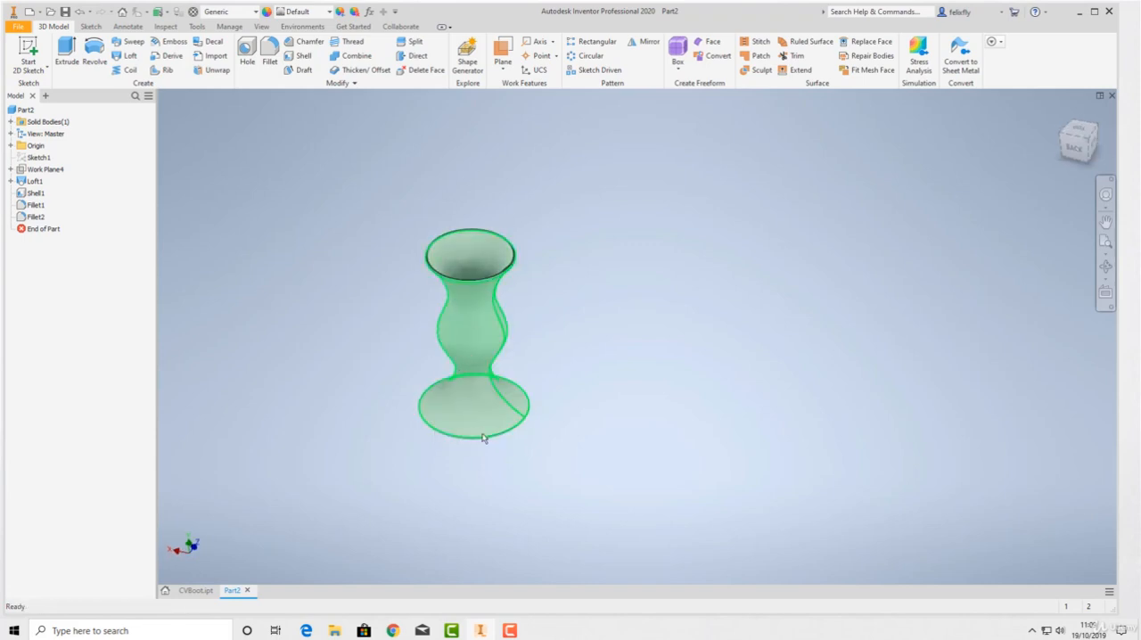
pyautogui.keyDown('shift'); pyautogui.moveTo(475, 351); pyautogui.dragTo(494, 427, button='middle'); pyautogui.keyUp('shift')
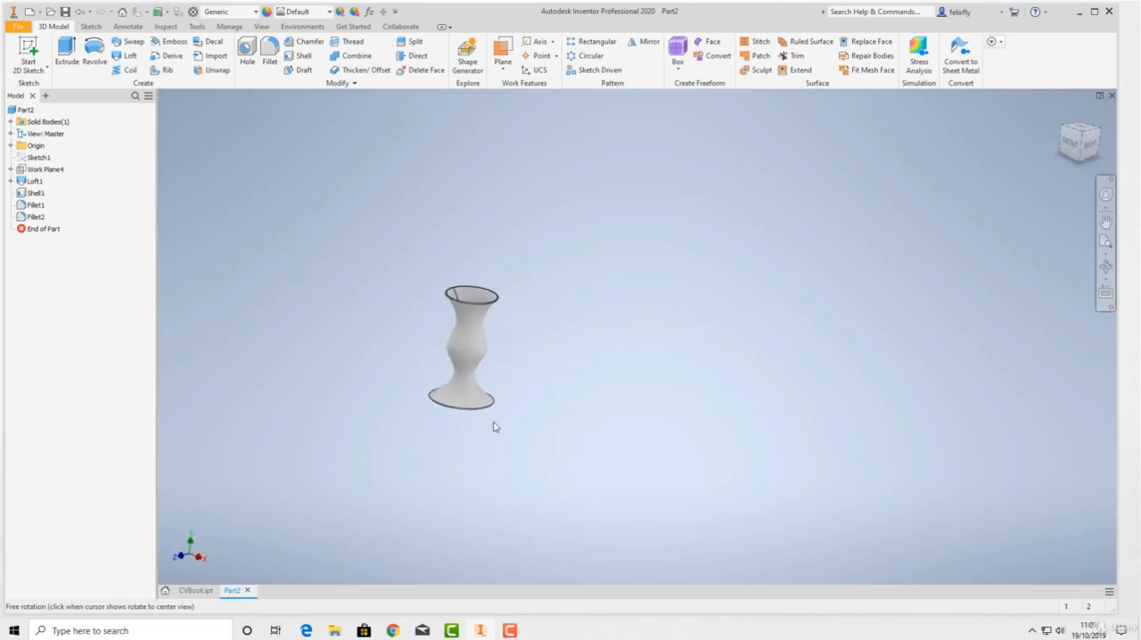